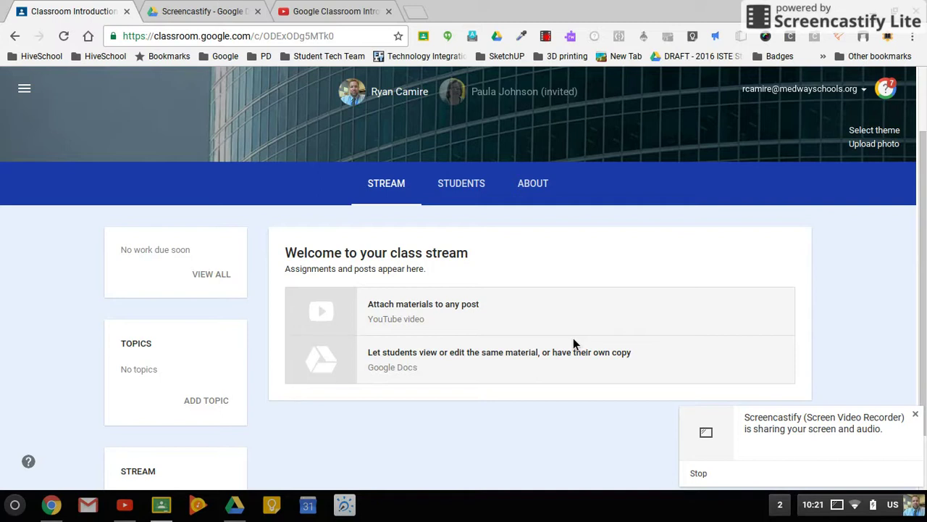
Step: Start a class announcement reading "Remember that we have a test next Thursday." followed by the filler text "j;kj;lkj;ljkdfiosdufoisdj"
{"action": "left_click", "coordinate": [916, 414]}
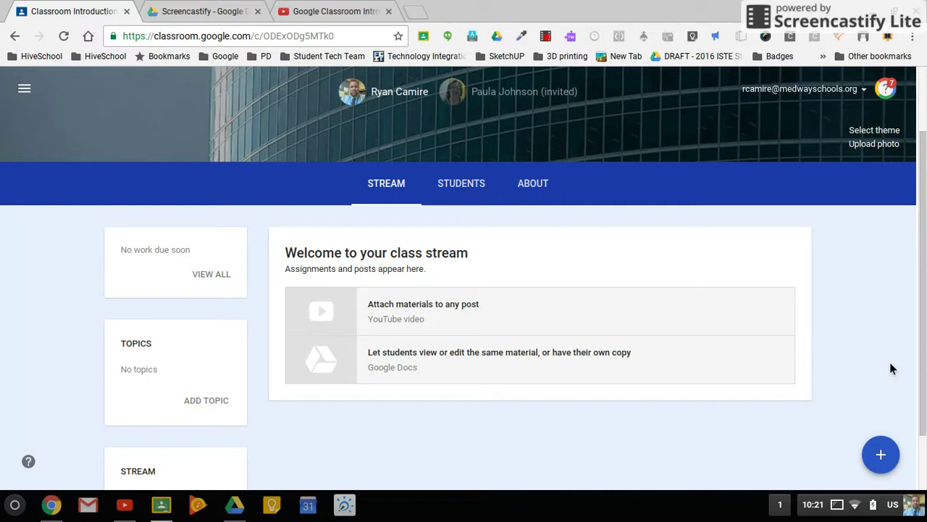
{"action": "mouse_move", "coordinate": [873, 464]}
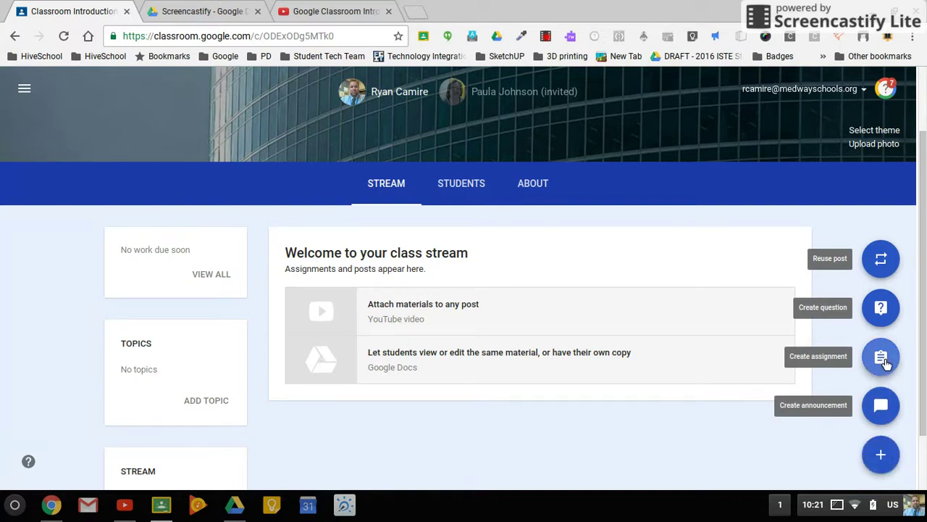
{"action": "left_click", "coordinate": [893, 408]}
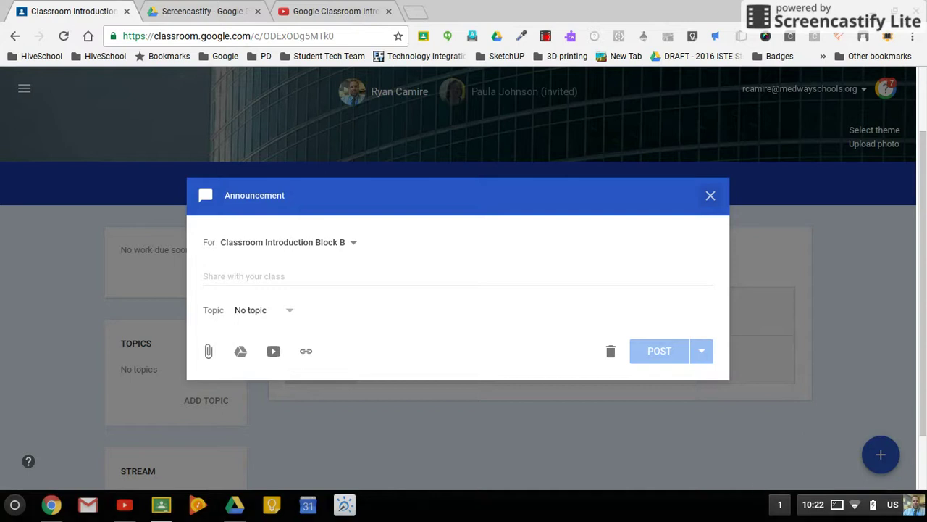
{"action": "left_click", "coordinate": [242, 284]}
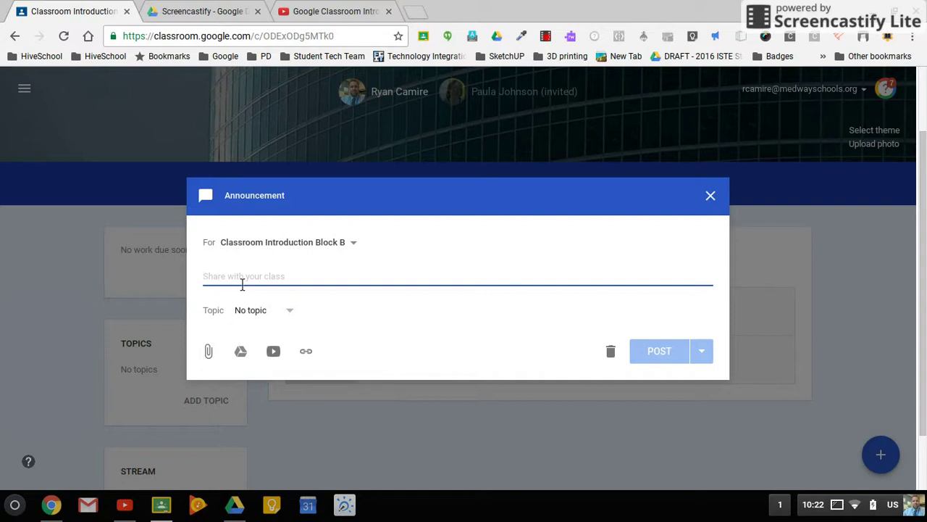
{"action": "type", "text": "Reme"}
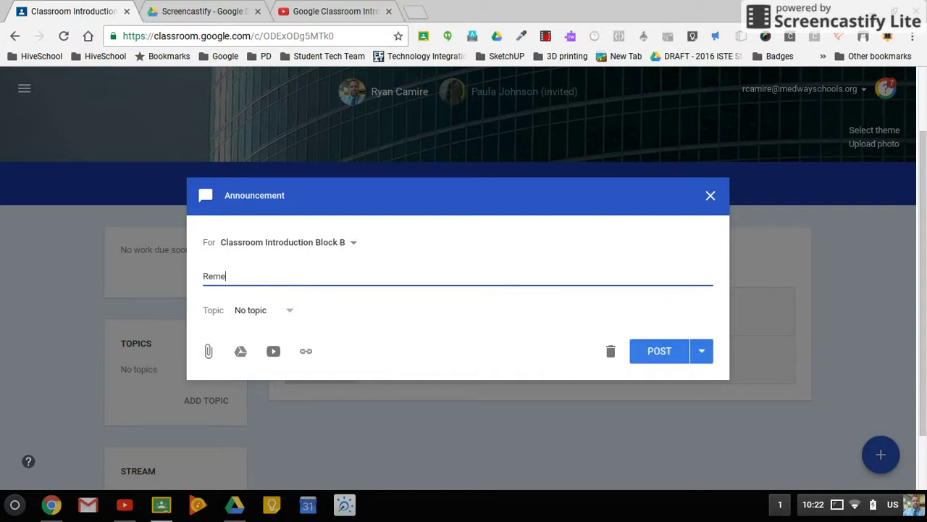
{"action": "type", "text": "mber that we have a test "}
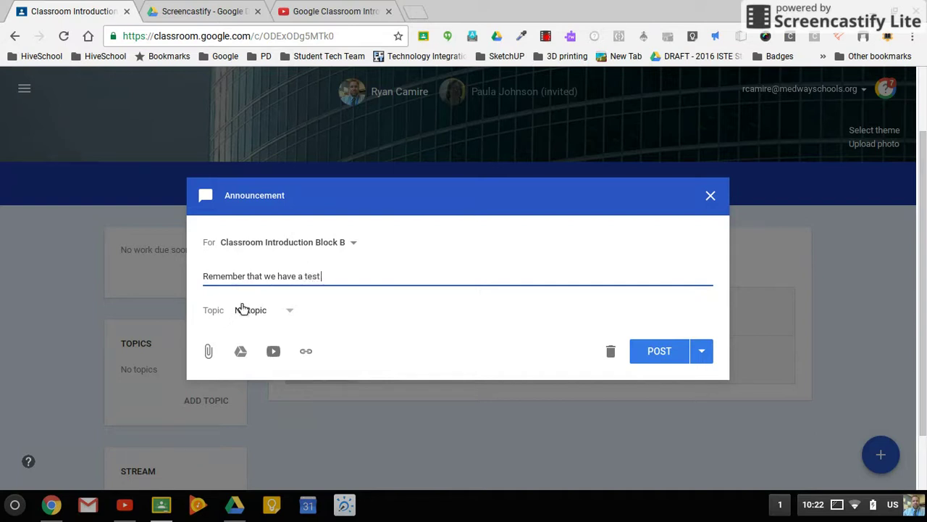
{"action": "type", "text": "next Thursday. j;kj;l"}
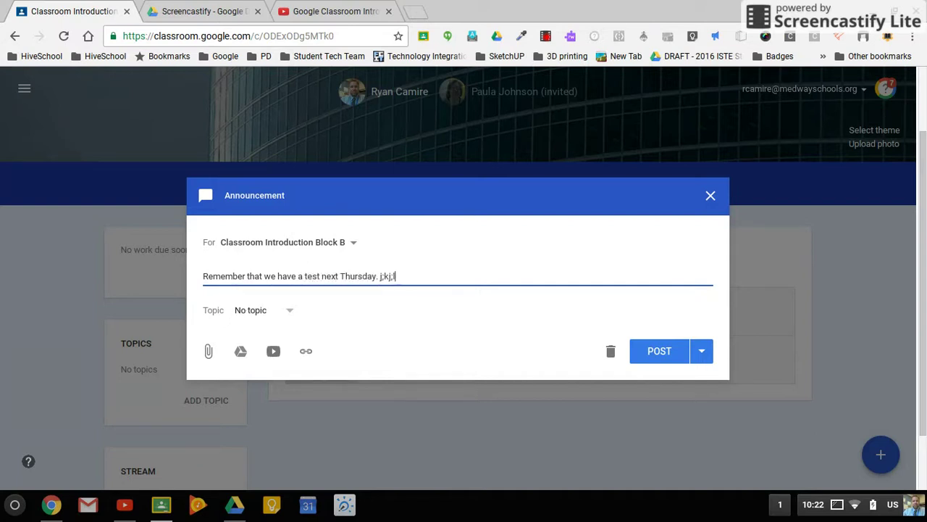
{"action": "type", "text": "kj;ljkdfiosdufoisdj"}
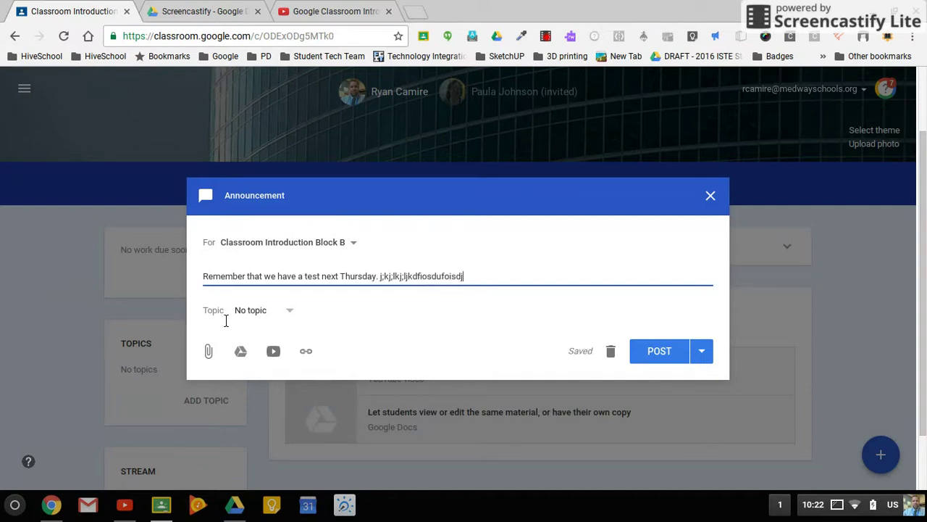
Step: Create the topic "Cellular Respiration" for the announcement and post it to the class stream
{"action": "left_click", "coordinate": [289, 316]}
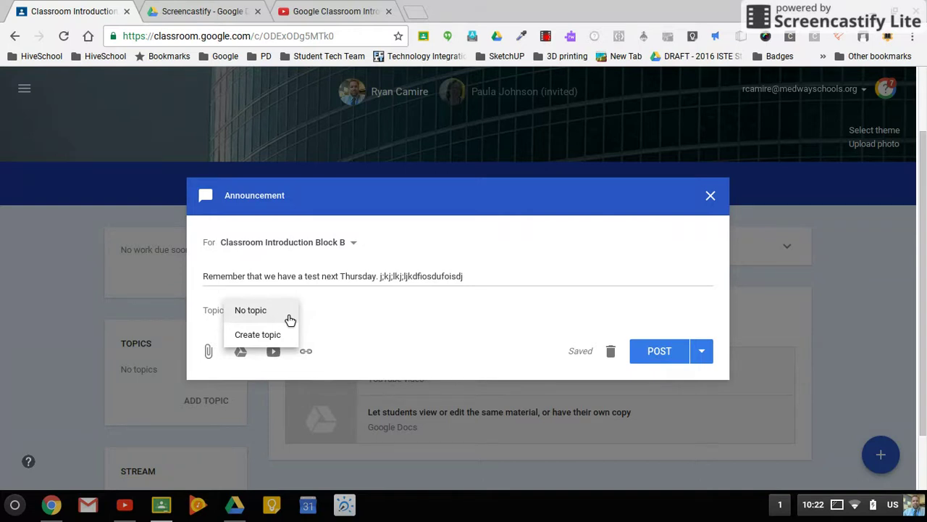
{"action": "left_click", "coordinate": [270, 335]}
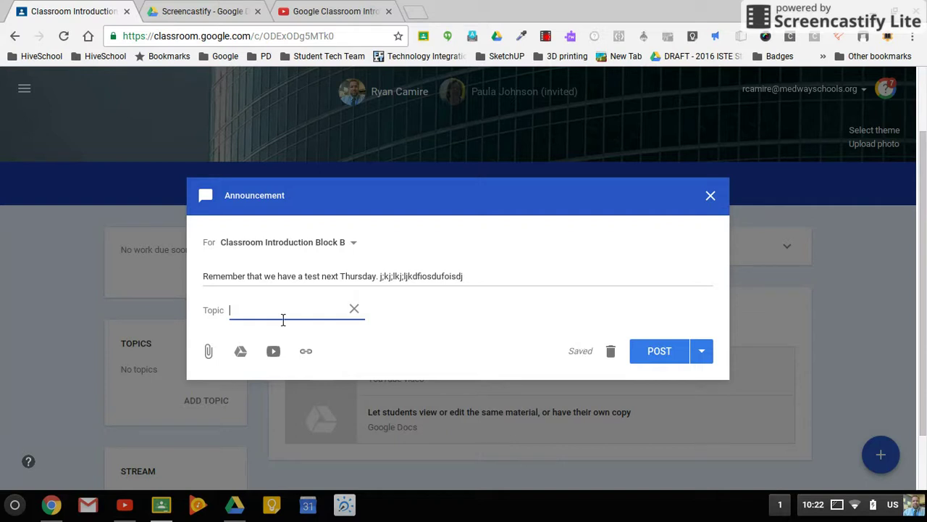
{"action": "type", "text": "Cellular Respiration"}
{"action": "left_click", "coordinate": [249, 279]}
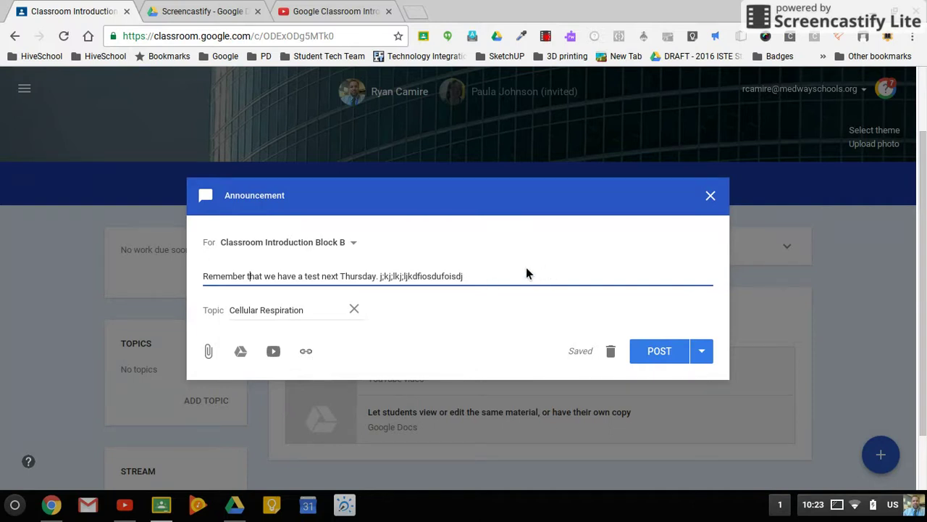
{"action": "left_click", "coordinate": [658, 353]}
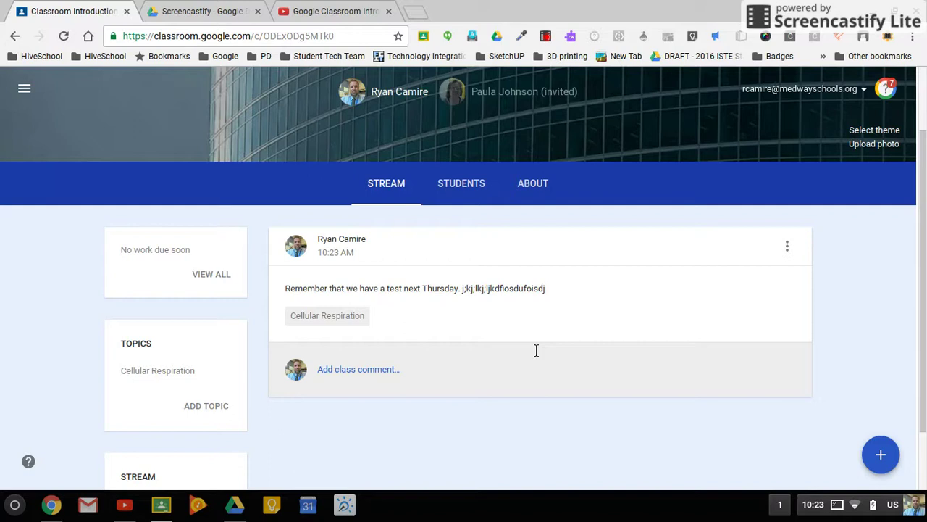
Step: Start a new assignment titled "Write a 5 paragraphs essay about what you did last summer."
{"action": "mouse_move", "coordinate": [882, 458]}
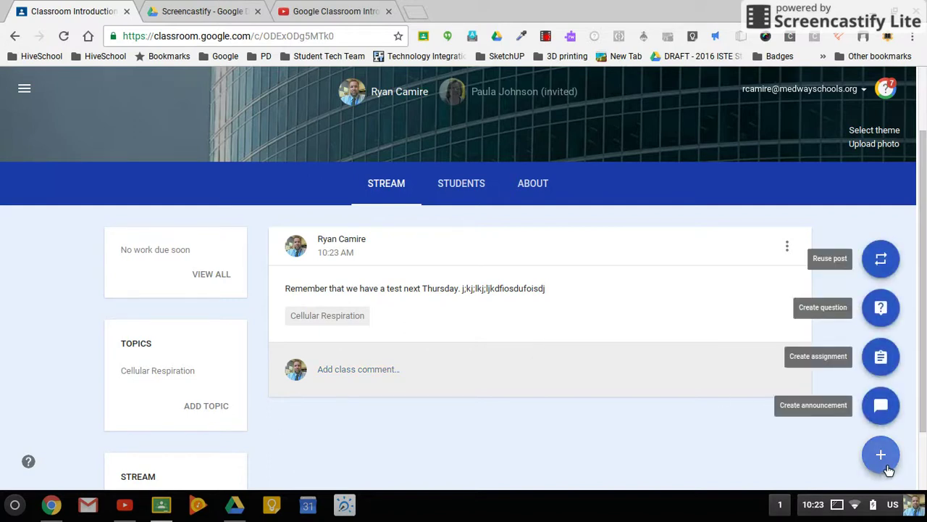
{"action": "left_click", "coordinate": [882, 358]}
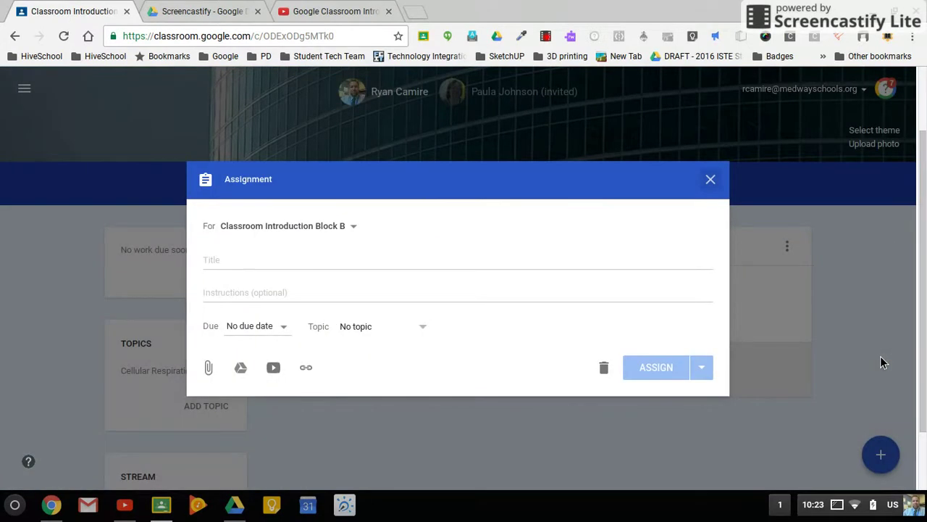
{"action": "left_click", "coordinate": [433, 275]}
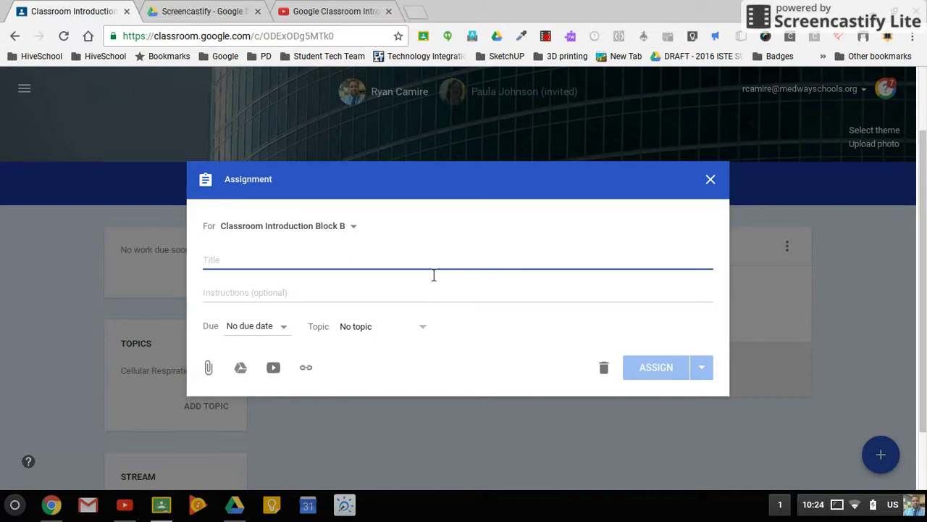
{"action": "type", "text": "Write a"}
{"action": "type", "text": "5 paragraphs essay about what you did last summer."}
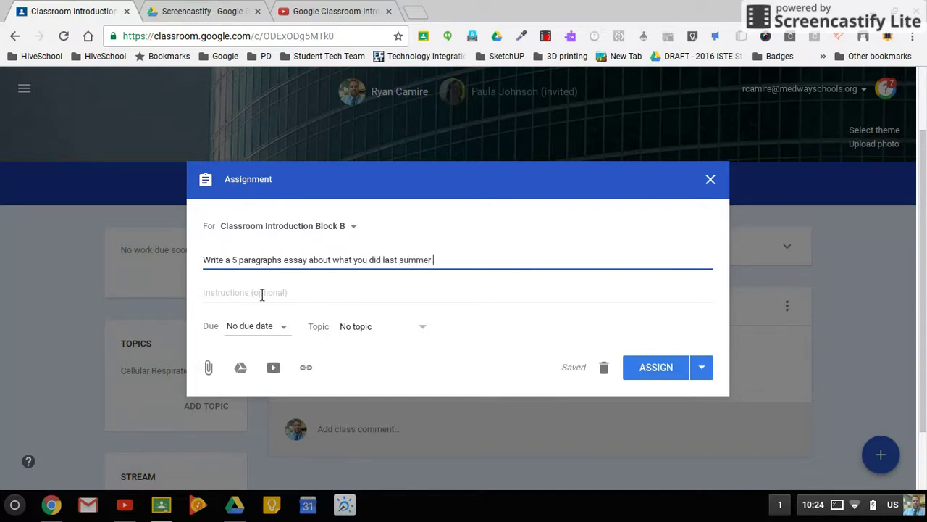
Step: Enter the assignment instructions "Could provide more detail. Watch the video and answer questions."
{"action": "left_click", "coordinate": [291, 297]}
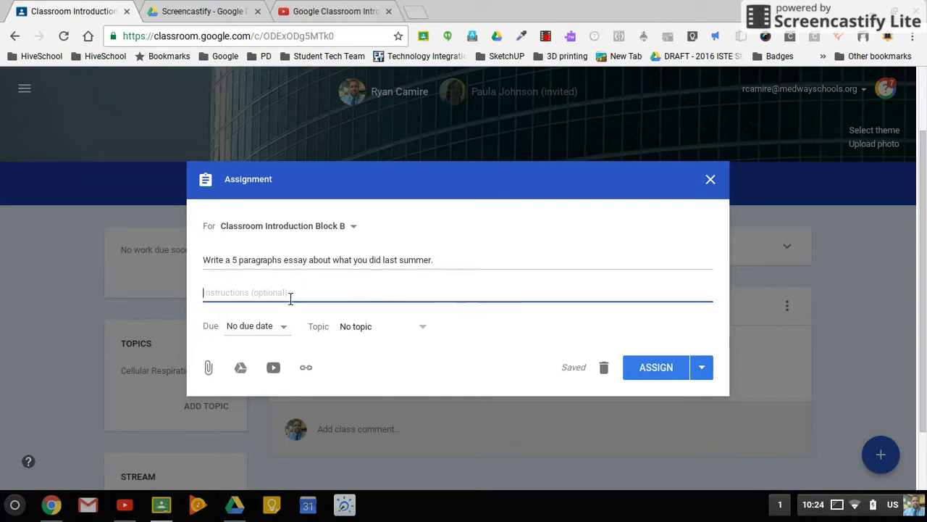
{"action": "type", "text": "Could prob"}
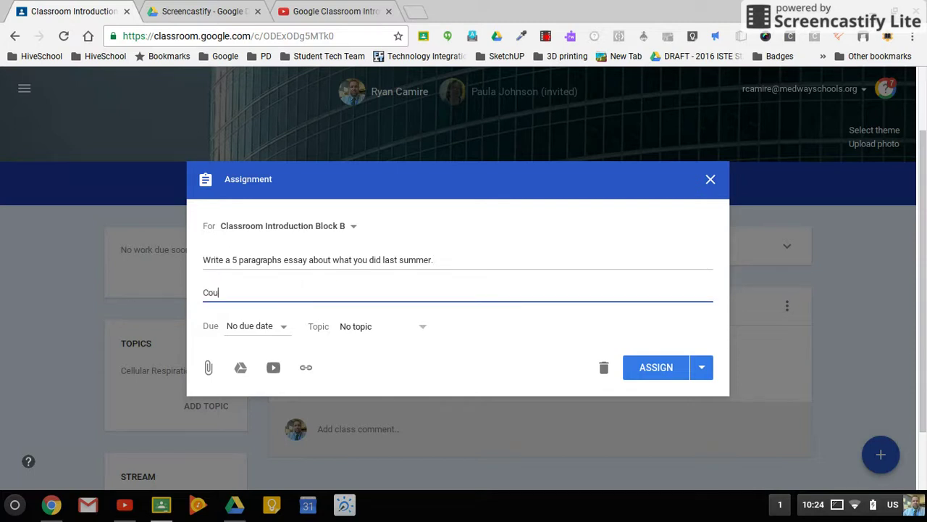
{"action": "key", "text": "BackSpace"}
{"action": "type", "text": "vide more te"}
{"action": "key", "text": "BackSpace"}
{"action": "key", "text": "BackSpace"}
{"action": "type", "text": "detail"}
{"action": "key", "text": "ctrl+shift+space"}
{"action": "type", "text": "Write"}
{"action": "key", "text": "BackSpace"}
{"action": "key", "text": "BackSpace"}
{"action": "key", "text": "BackSpace"}
{"action": "key", "text": "BackSpace"}
{"action": "key", "text": "BackSpace"}
{"action": "key", "text": "BackSpace"}
{"action": "type", "text": "."}
{"action": "key", "text": "BackSpace"}
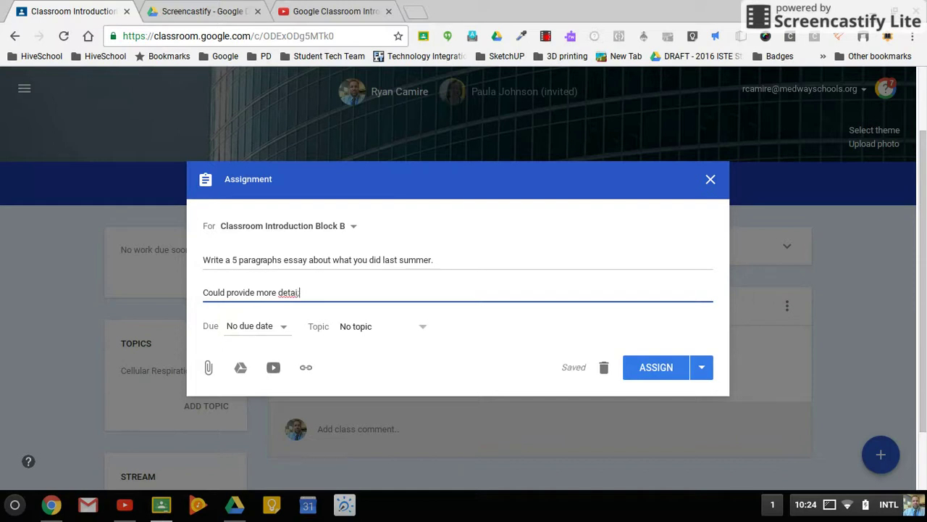
{"action": "type", "text": "l. Watch the video and"}
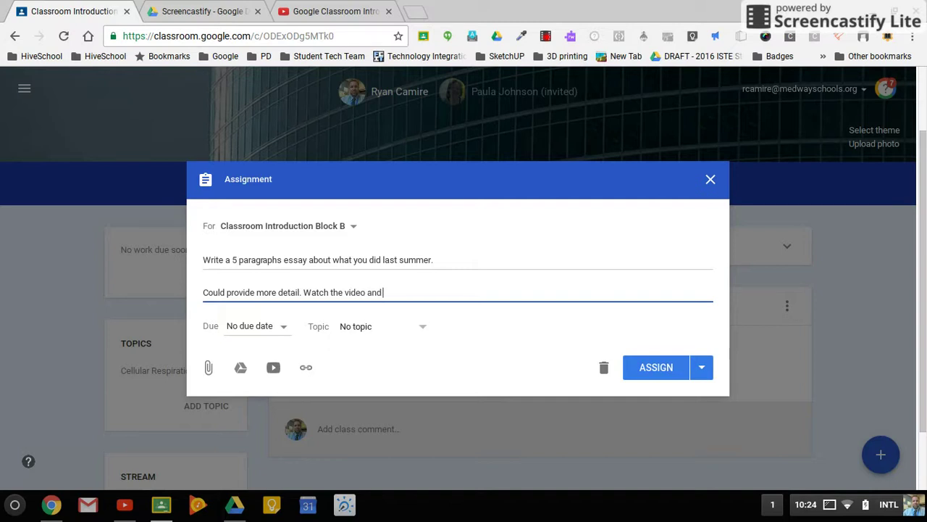
{"action": "type", "text": " answer questions."}
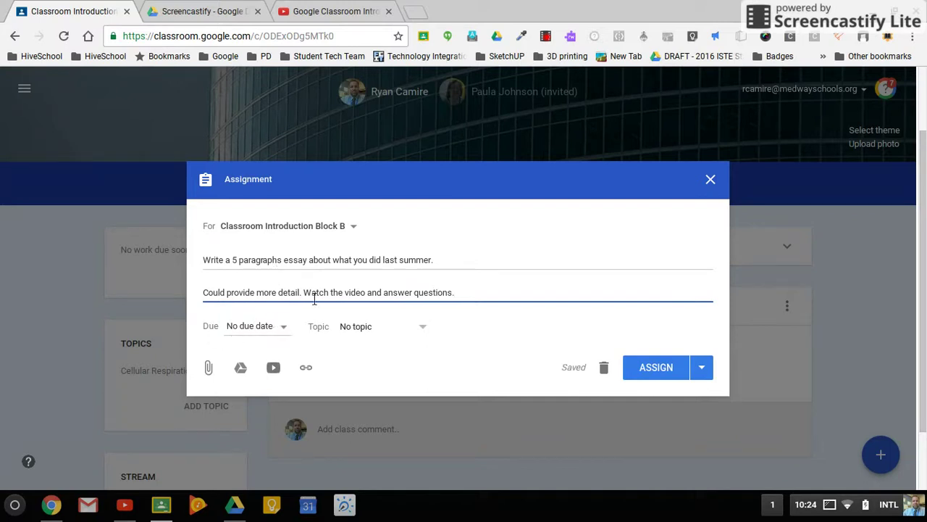
Step: Set the assignment's due date to Nov 25, 2016, without a due time
{"action": "left_click", "coordinate": [281, 334]}
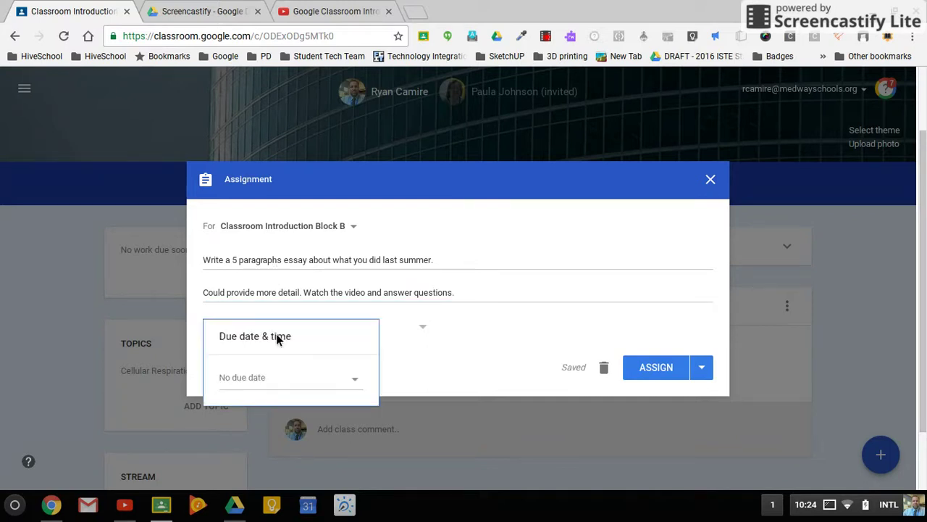
{"action": "left_click", "coordinate": [258, 376]}
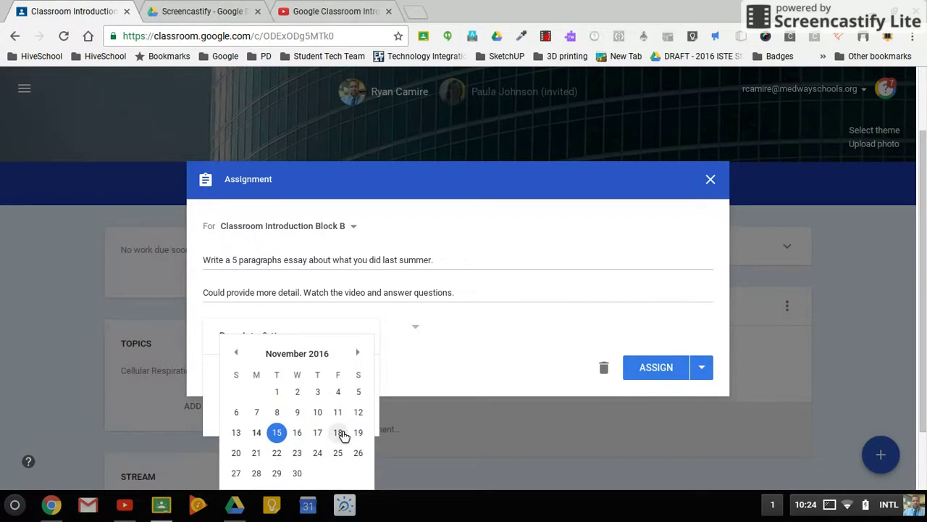
{"action": "left_click", "coordinate": [337, 453]}
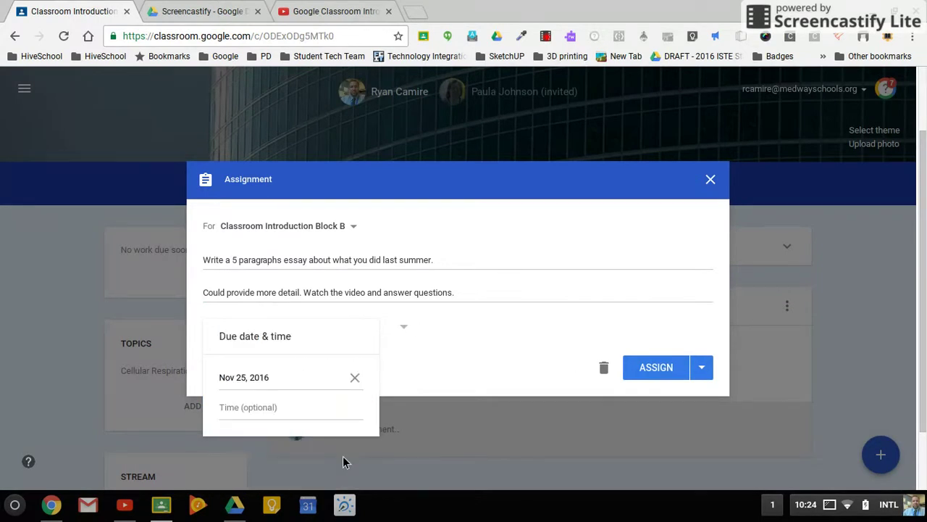
{"action": "left_click", "coordinate": [404, 346]}
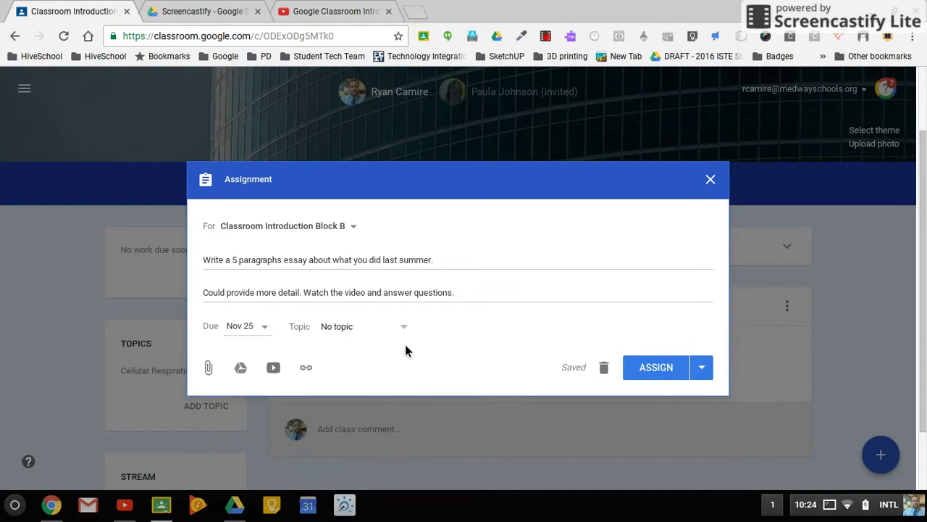
Step: Create the new topic "Writing" for the essay assignment
{"action": "left_click", "coordinate": [380, 335]}
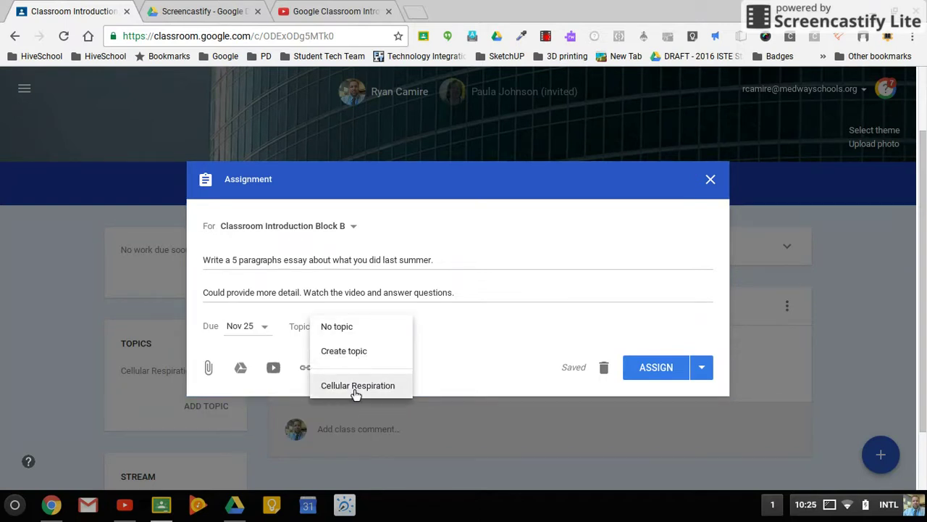
{"action": "left_click", "coordinate": [355, 350]}
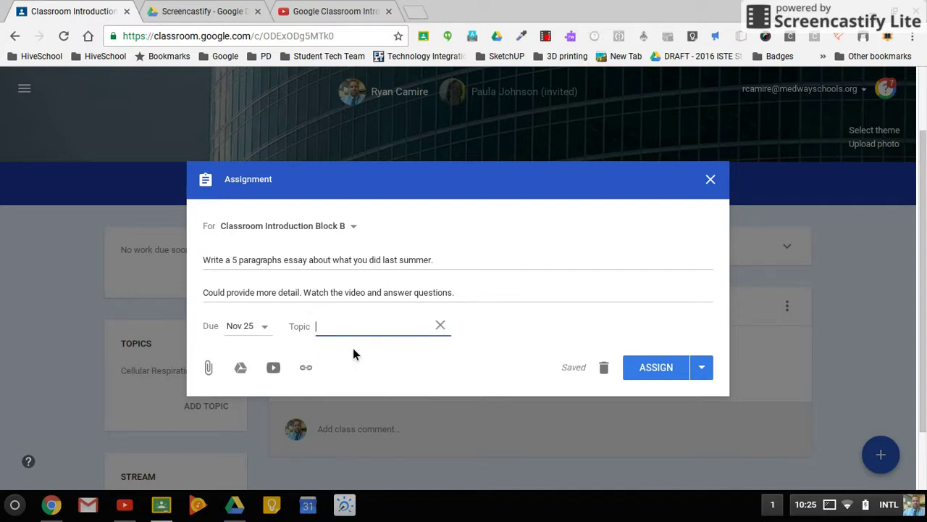
{"action": "type", "text": "Writing"}
{"action": "left_click", "coordinate": [445, 353]}
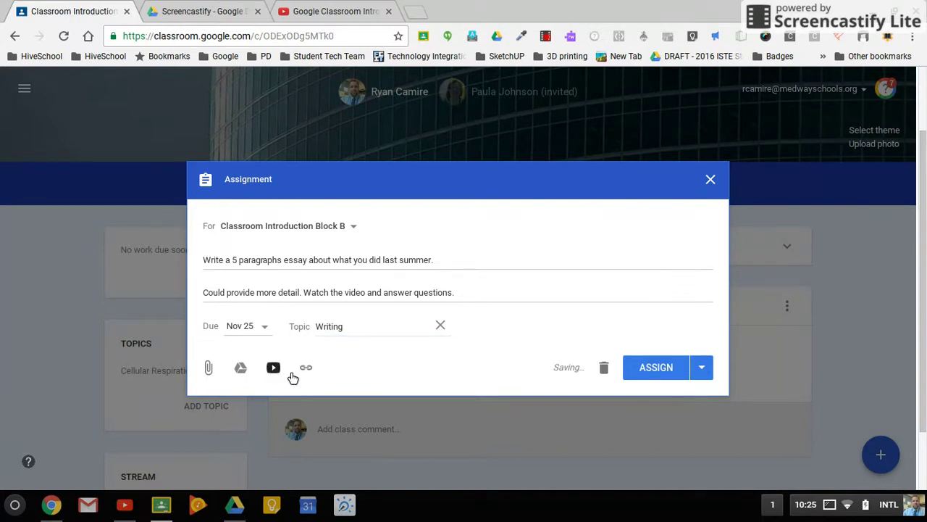
Step: Search YouTube for "writing" and attach the Stephen King creative writing lessons video to the assignment
{"action": "left_click", "coordinate": [274, 368]}
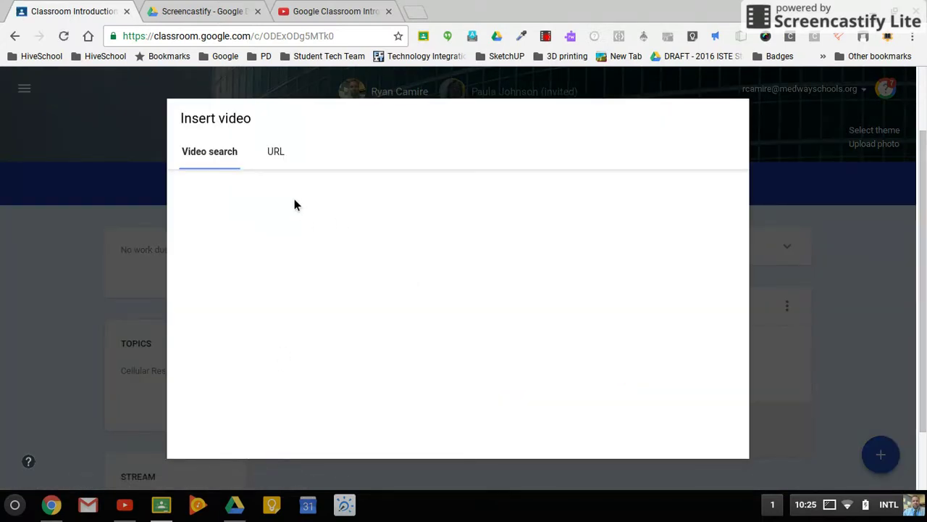
{"action": "left_click", "coordinate": [290, 197]}
{"action": "type", "text": "writing"}
{"action": "key", "text": "Return"}
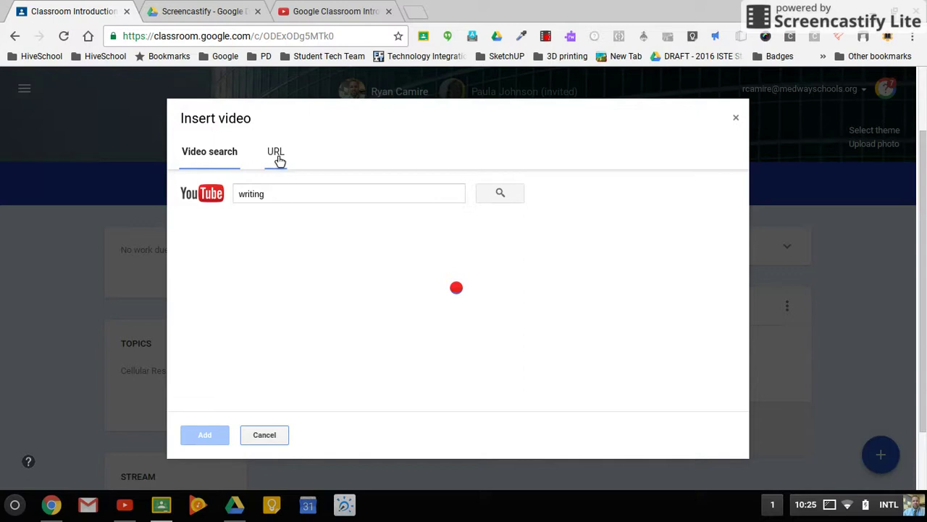
{"action": "left_click", "coordinate": [305, 262]}
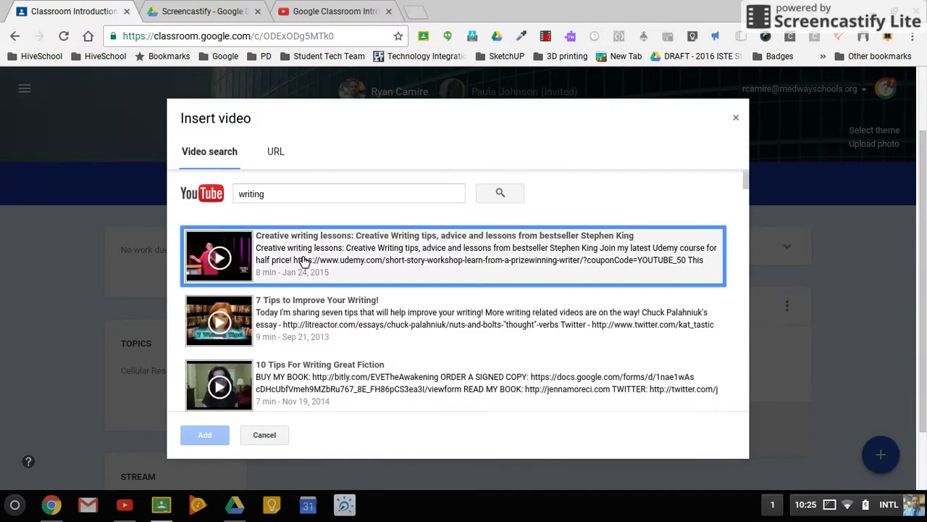
{"action": "left_click", "coordinate": [217, 439]}
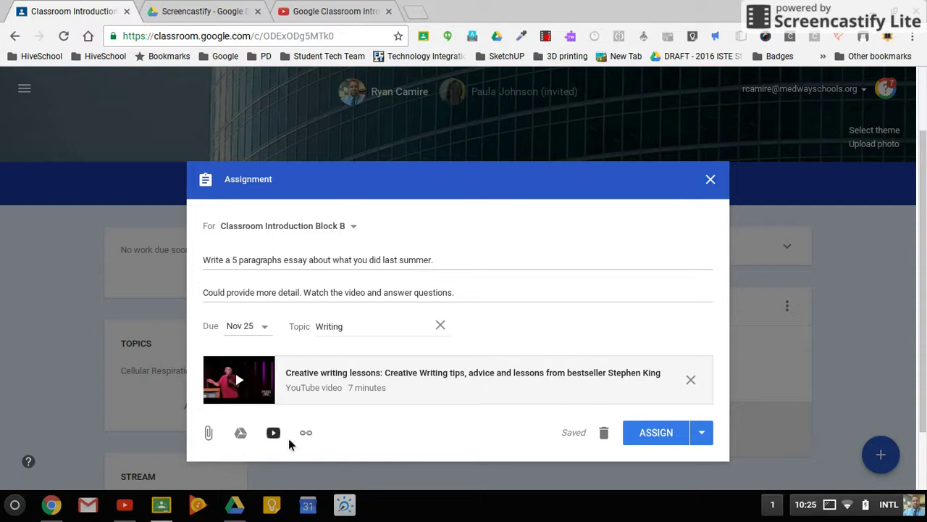
Step: Attach the recent Google Drive document "APB November 13, 2016" to the essay assignment
{"action": "scroll", "coordinate": [337, 444], "scroll_direction": "down", "scroll_amount": 1}
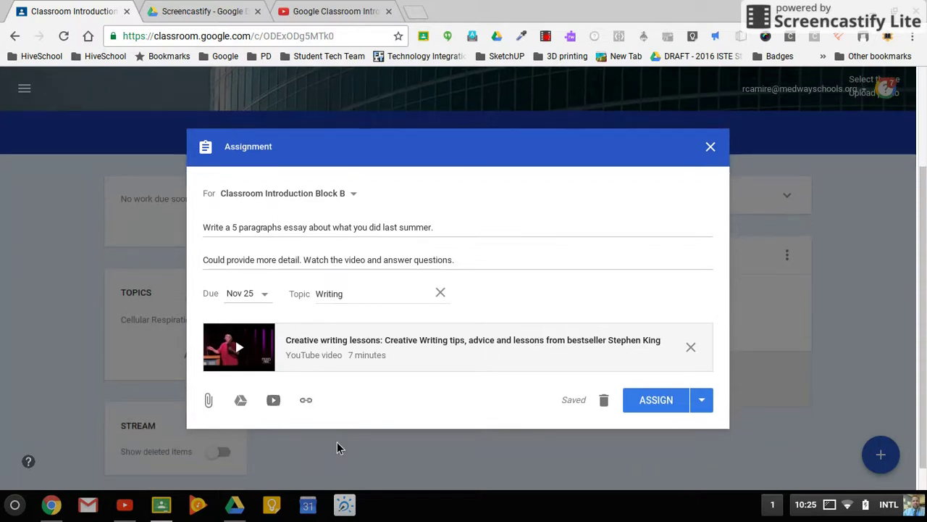
{"action": "left_click", "coordinate": [242, 411]}
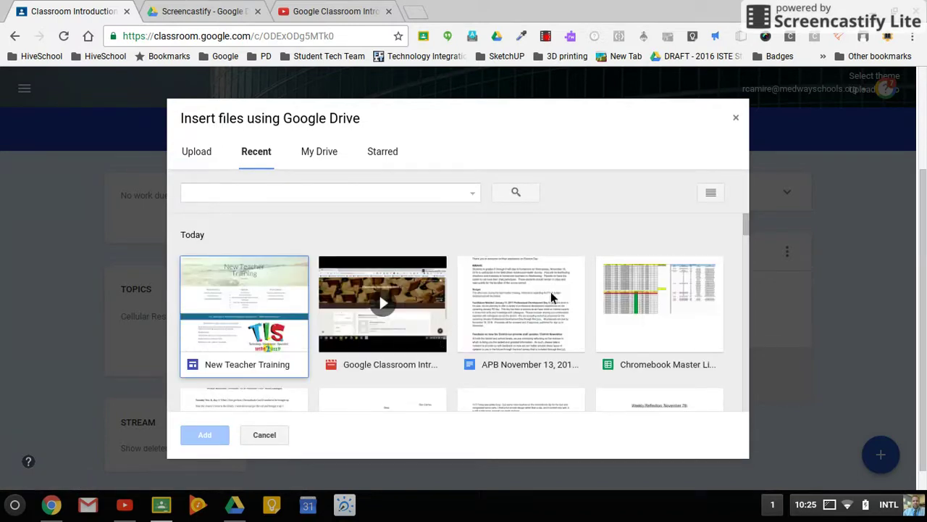
{"action": "scroll", "coordinate": [555, 310], "scroll_direction": "down", "scroll_amount": 1}
{"action": "left_click", "coordinate": [555, 310]}
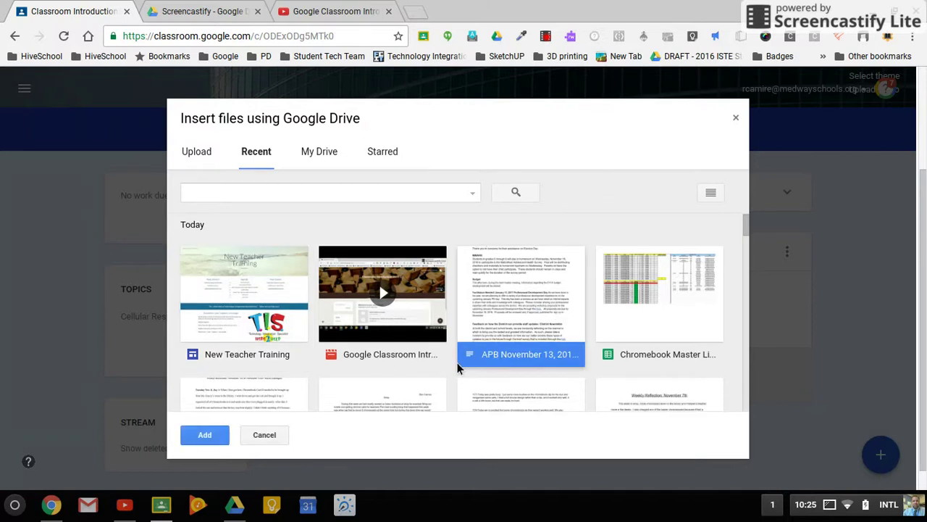
{"action": "left_click", "coordinate": [205, 435]}
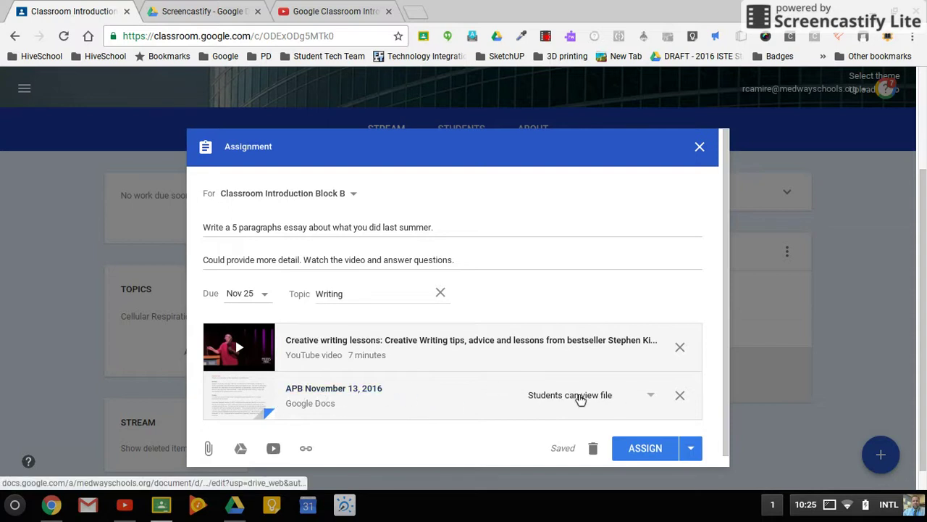
Step: Look through the student access options for the "APB November 13, 2016" attachment, and remove that document from the assignment
{"action": "left_click", "coordinate": [651, 402]}
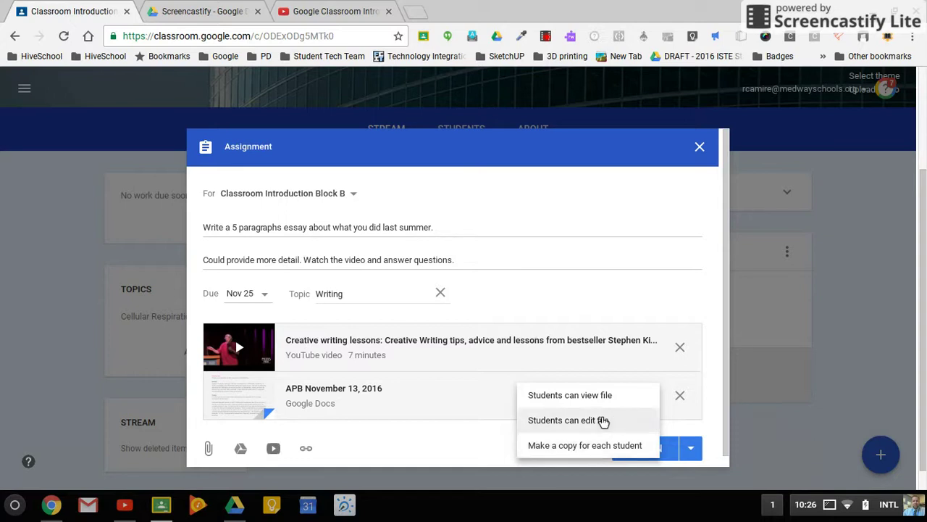
{"action": "left_click", "coordinate": [495, 448]}
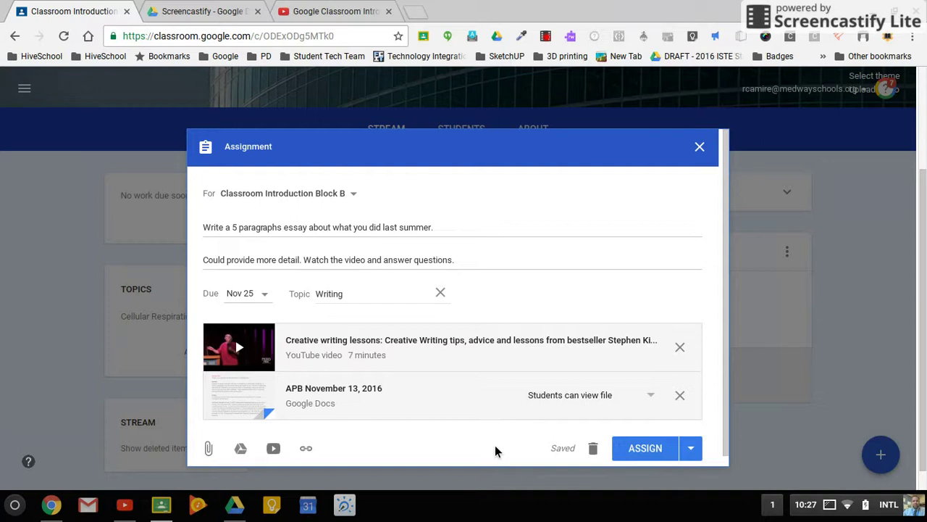
{"action": "left_click", "coordinate": [687, 396]}
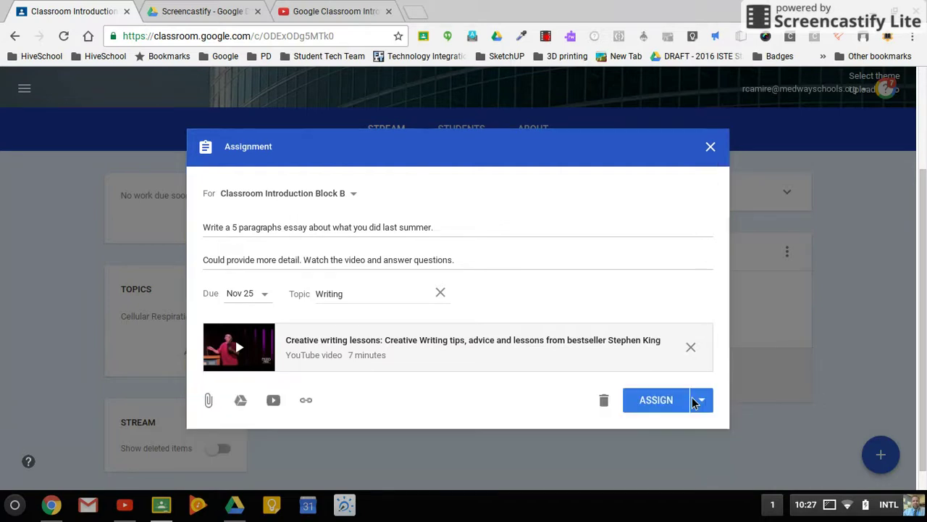
Step: Attach the Google Drive document "1:1 Action Items / Recommendations" to the essay assignment
{"action": "left_click", "coordinate": [240, 402]}
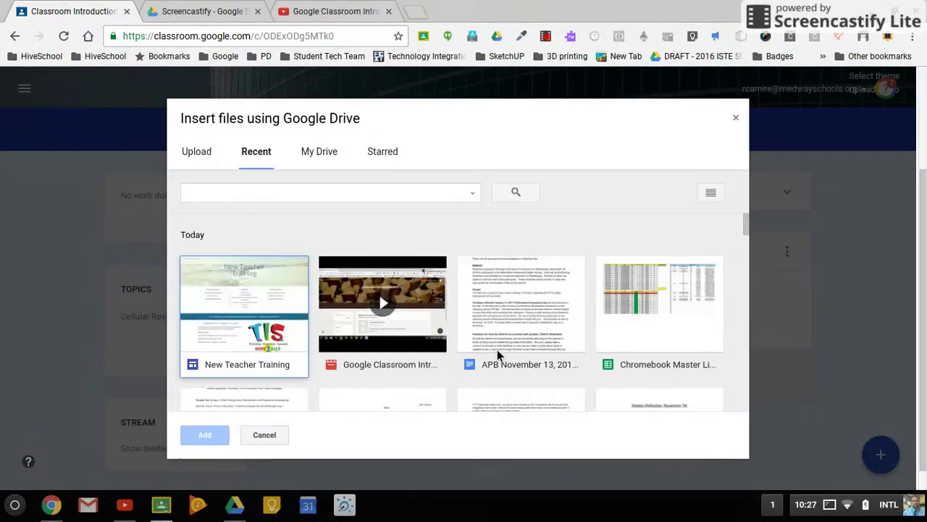
{"action": "scroll", "coordinate": [497, 355], "scroll_direction": "down", "scroll_amount": 5}
{"action": "scroll", "coordinate": [497, 349], "scroll_direction": "down", "scroll_amount": 5}
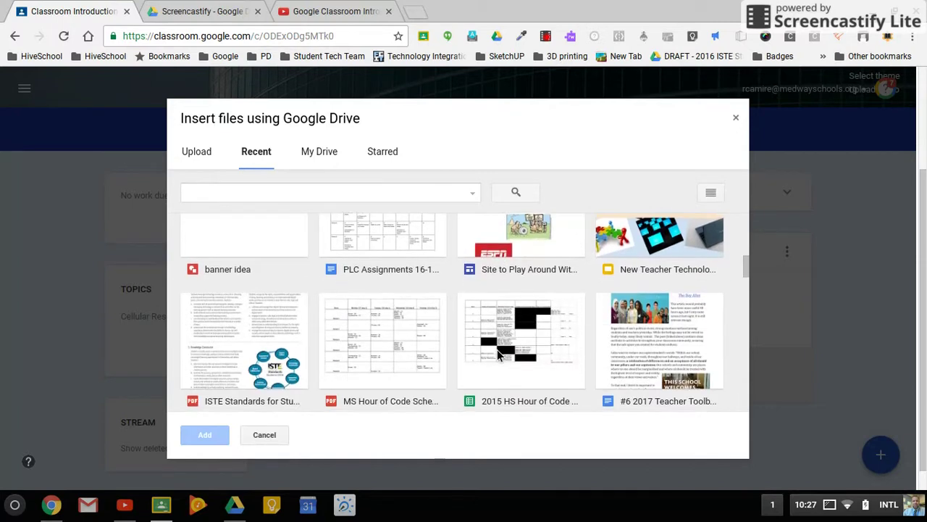
{"action": "scroll", "coordinate": [496, 355], "scroll_direction": "down", "scroll_amount": 3}
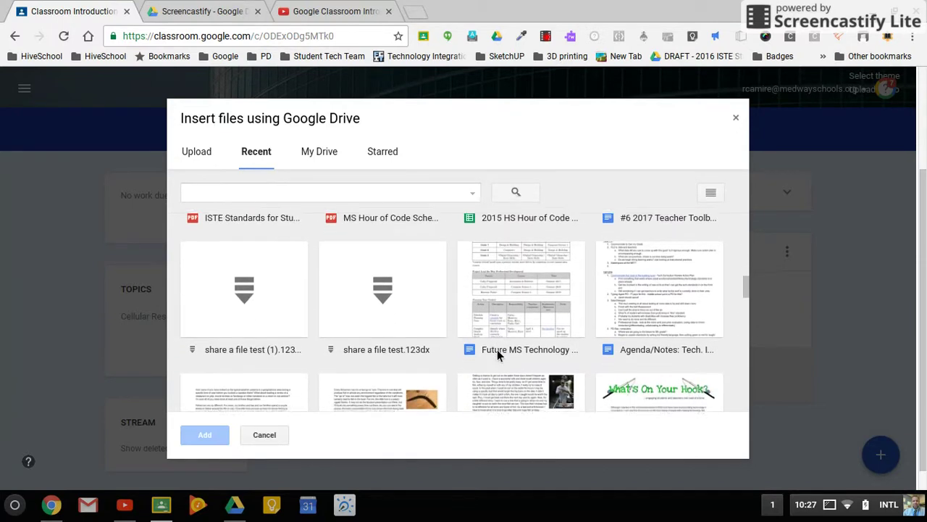
{"action": "scroll", "coordinate": [497, 355], "scroll_direction": "down", "scroll_amount": 4}
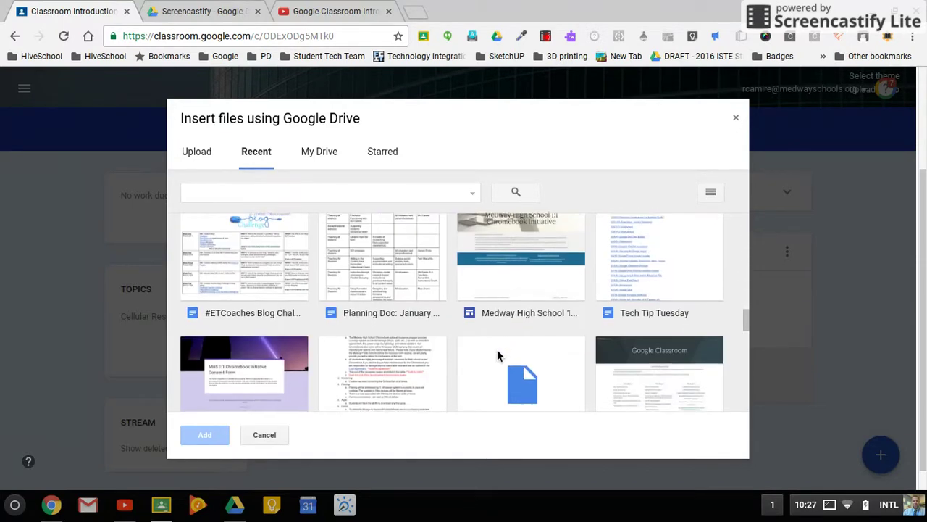
{"action": "scroll", "coordinate": [497, 355], "scroll_direction": "down", "scroll_amount": 3}
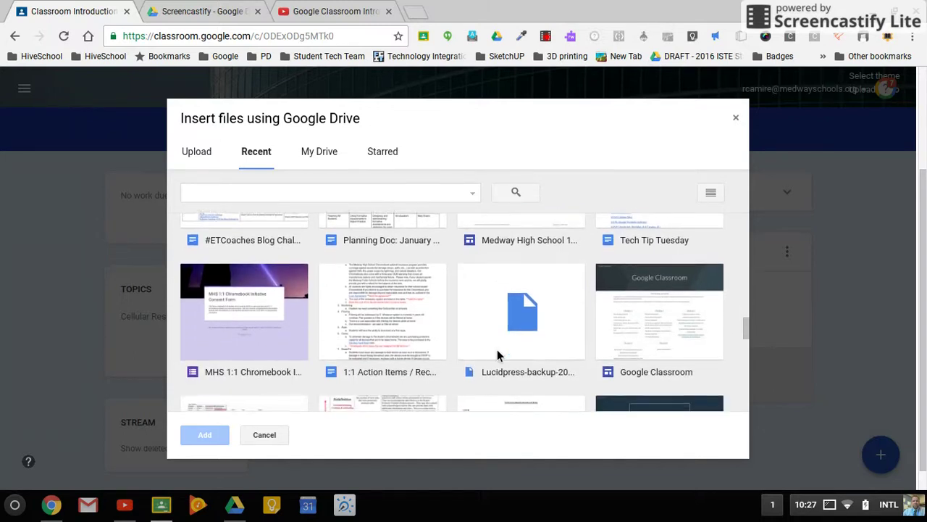
{"action": "left_click", "coordinate": [408, 273]}
{"action": "left_click", "coordinate": [211, 438]}
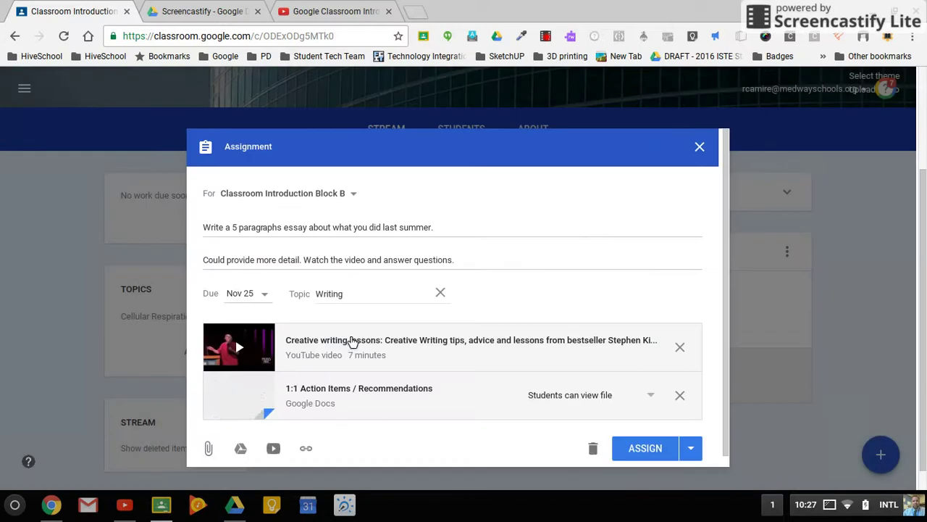
Step: Set the attached document to "Make a copy for each student" and assign the essay to the class
{"action": "left_click", "coordinate": [649, 400]}
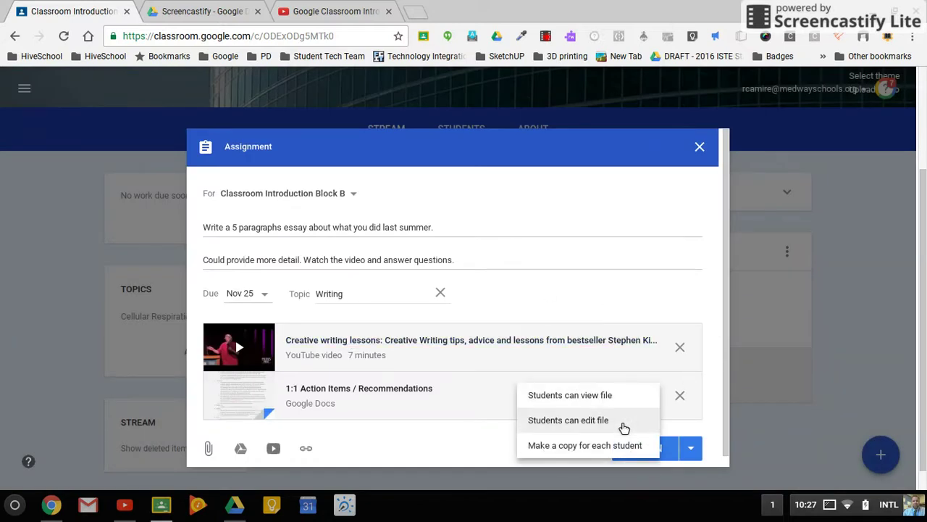
{"action": "left_click", "coordinate": [599, 454]}
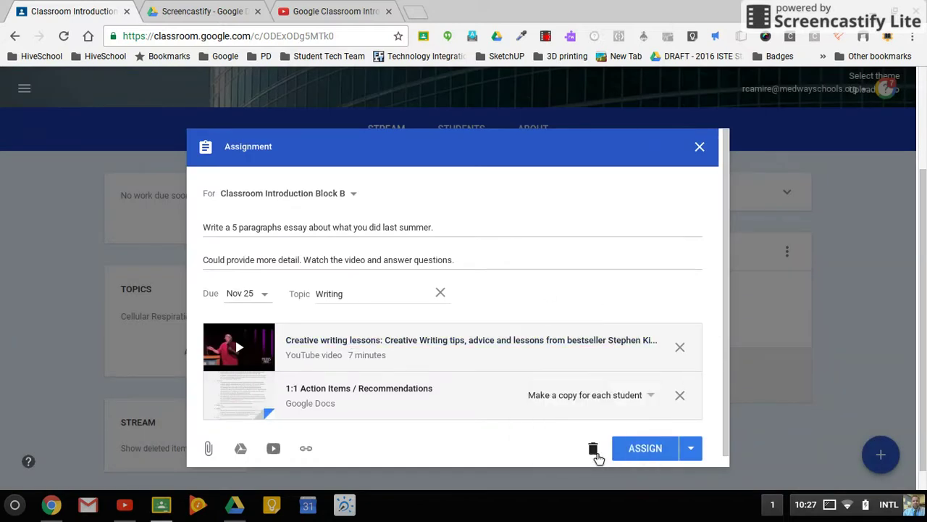
{"action": "left_click", "coordinate": [646, 449]}
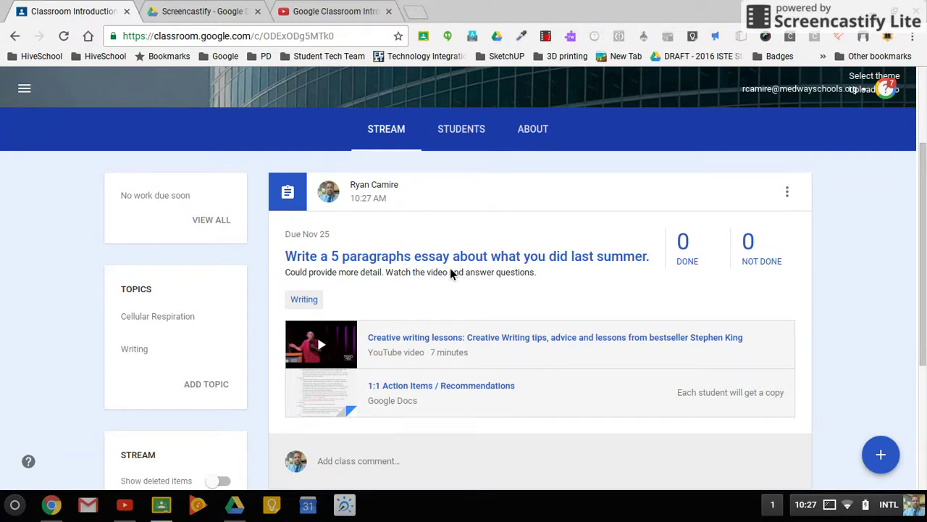
Step: Create a new announcement with the text "Here is another announcement."
{"action": "mouse_move", "coordinate": [877, 455]}
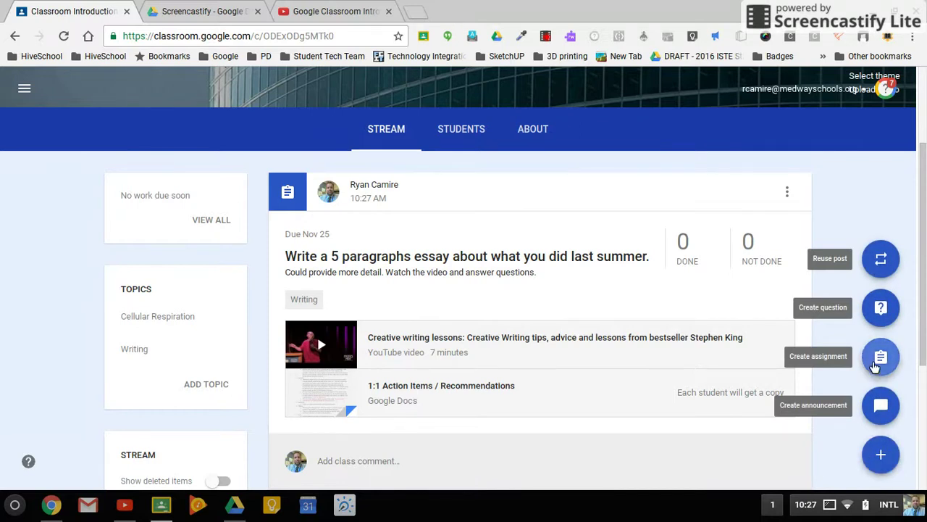
{"action": "left_click", "coordinate": [889, 413]}
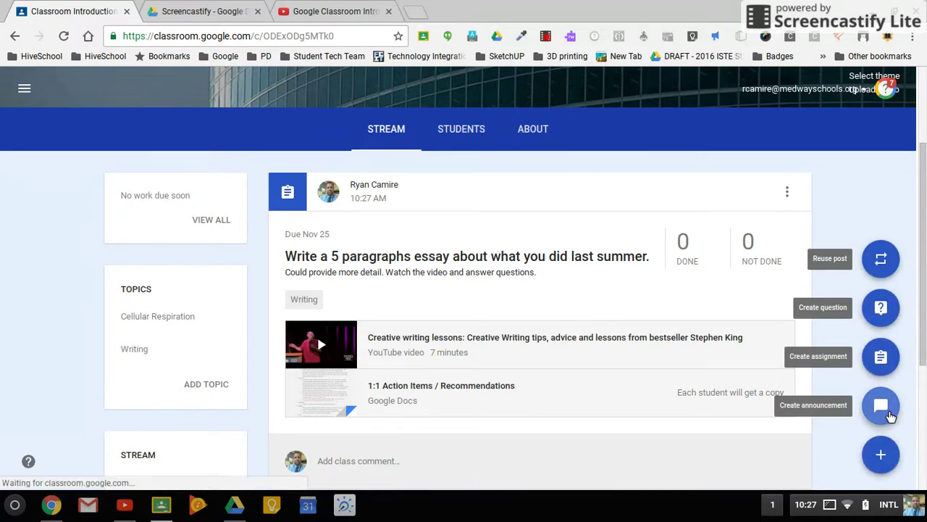
{"action": "left_click", "coordinate": [305, 285]}
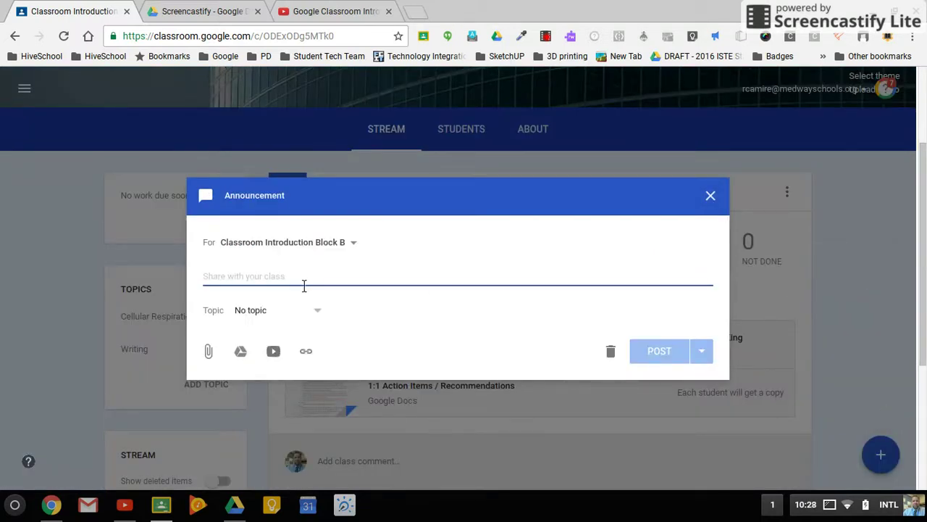
{"action": "type", "text": "Here is another announcemt"}
{"action": "key", "text": "BackSpace"}
{"action": "type", "text": "ent."}
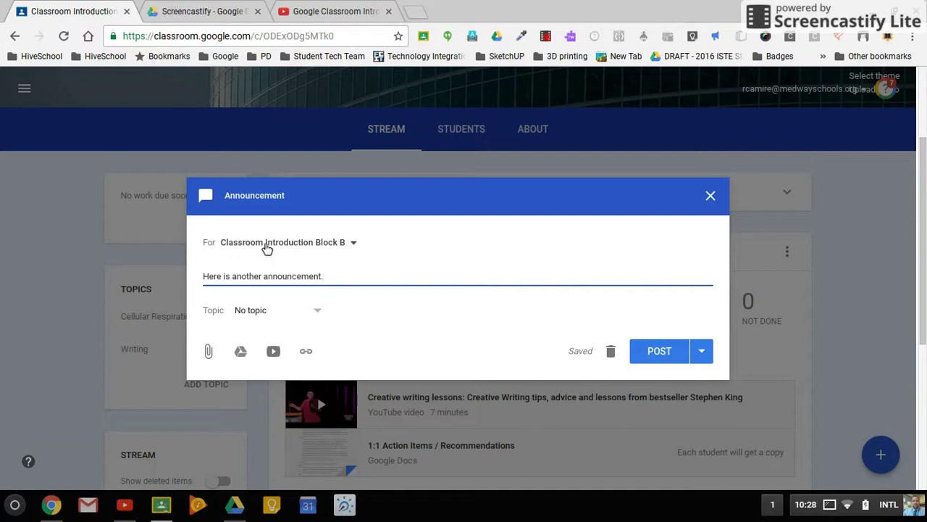
Step: Add the Single Demo and Todays Demo classes as recipients of the announcement and post it
{"action": "left_click", "coordinate": [352, 245]}
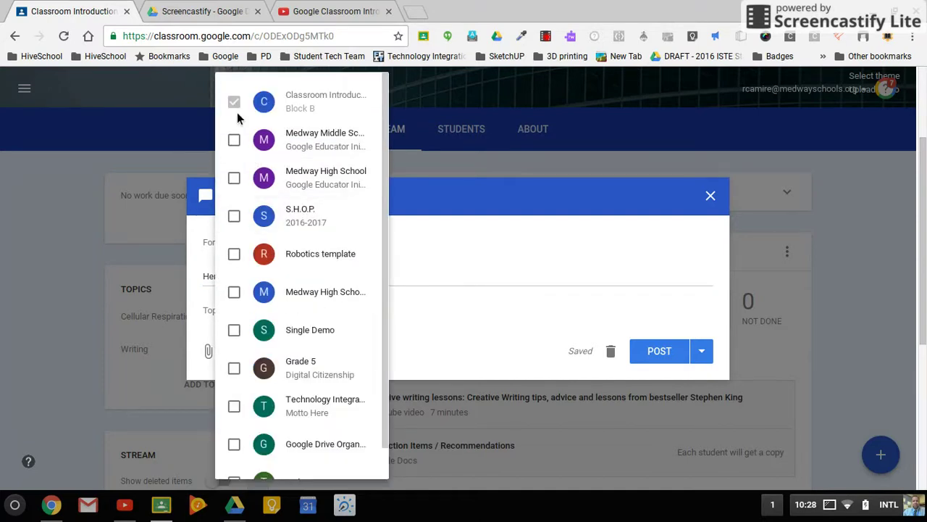
{"action": "left_click", "coordinate": [238, 336]}
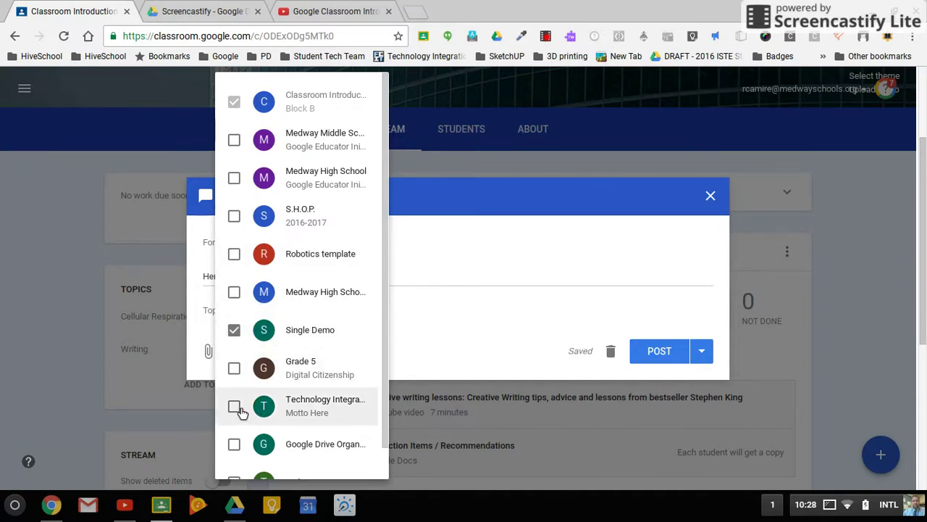
{"action": "scroll", "coordinate": [241, 412], "scroll_direction": "down", "scroll_amount": 1}
{"action": "scroll", "coordinate": [242, 412], "scroll_direction": "down", "scroll_amount": 1}
{"action": "left_click", "coordinate": [246, 462]}
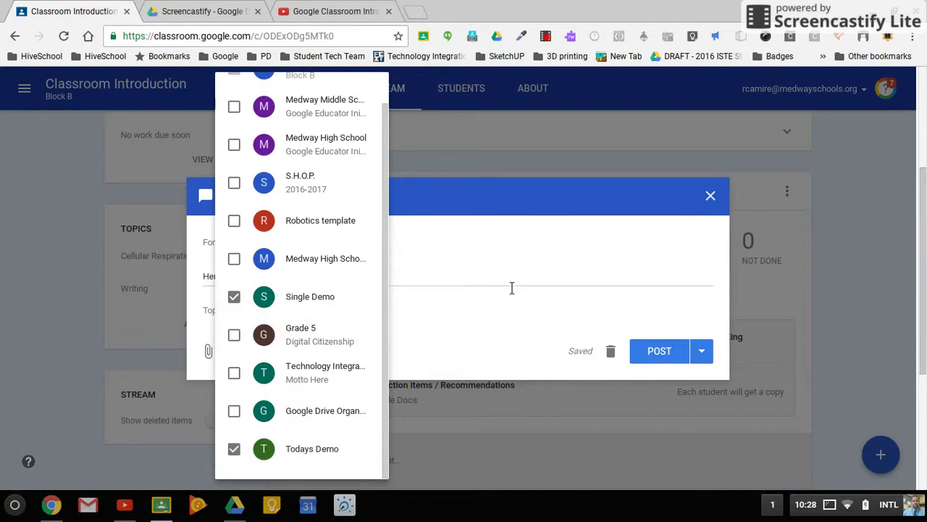
{"action": "left_click", "coordinate": [511, 288]}
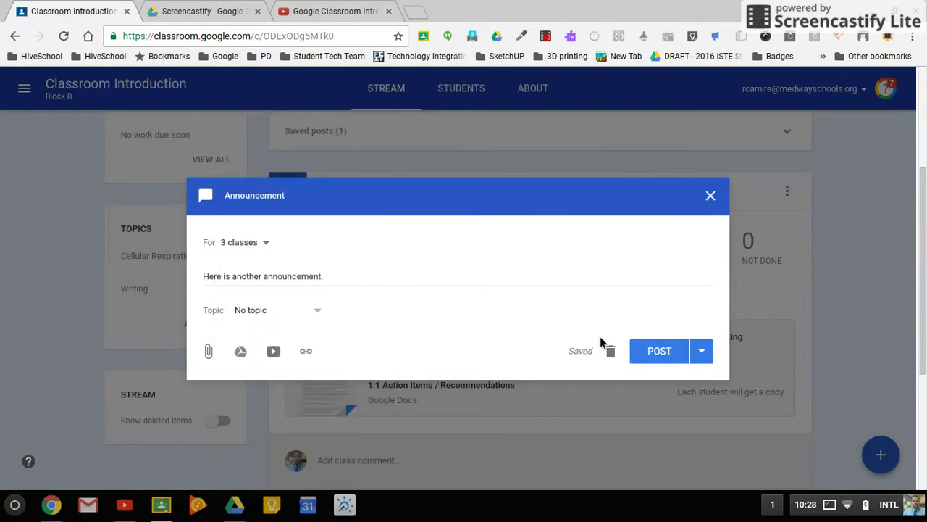
{"action": "left_click", "coordinate": [659, 352]}
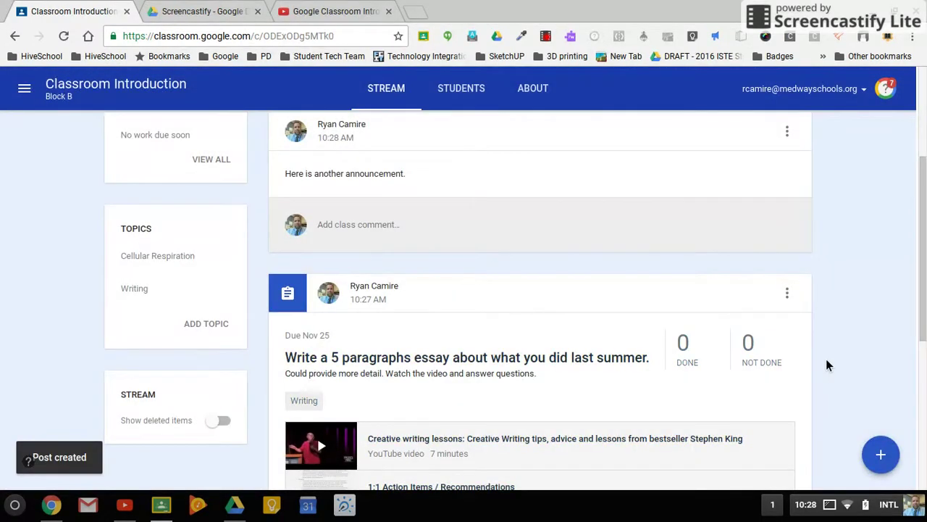
Step: Create a new assignment with the title "This assignmenta;lksj" and the instructions ";laksjd;lfk"
{"action": "scroll", "coordinate": [833, 329], "scroll_direction": "up", "scroll_amount": 2}
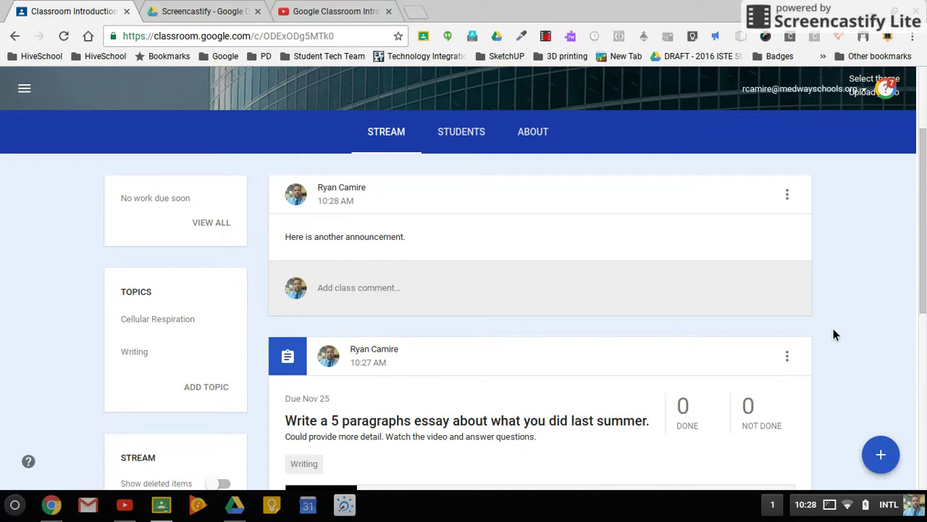
{"action": "mouse_move", "coordinate": [881, 453]}
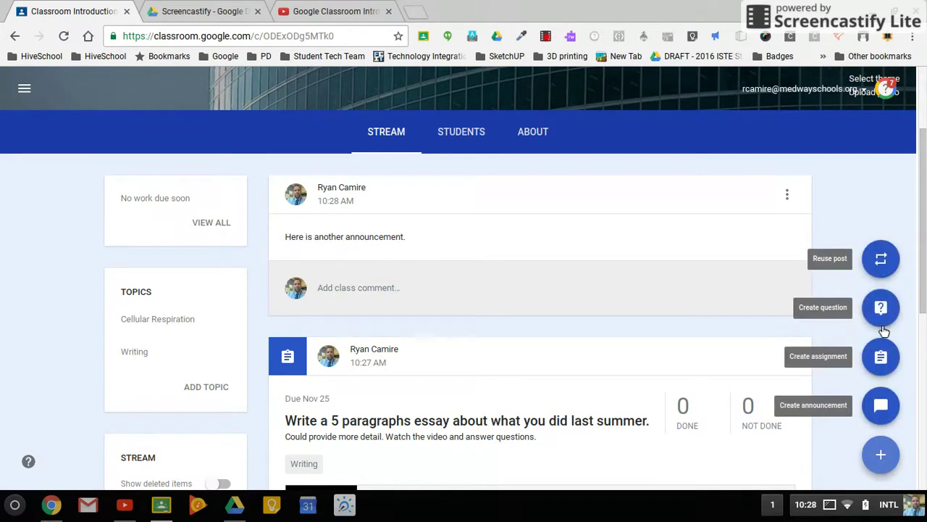
{"action": "left_click", "coordinate": [886, 366]}
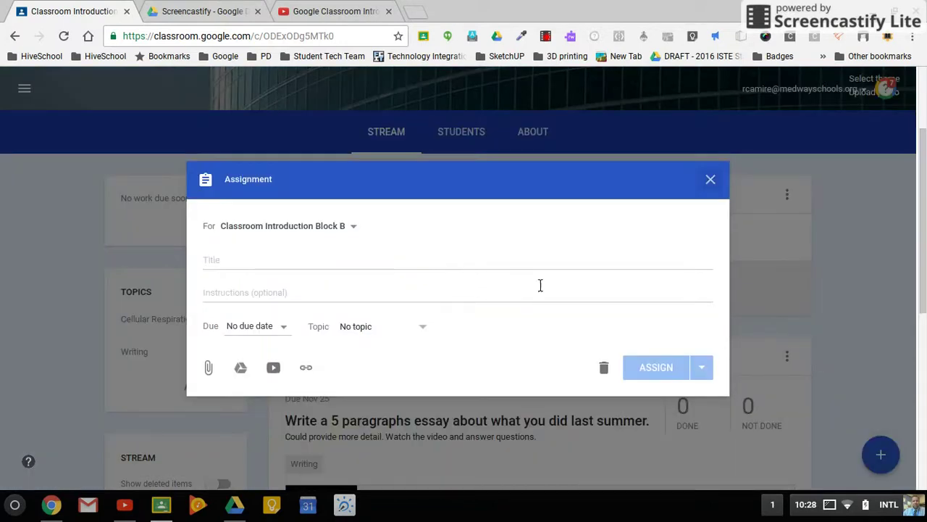
{"action": "left_click", "coordinate": [338, 260]}
{"action": "type", "text": "This assi"}
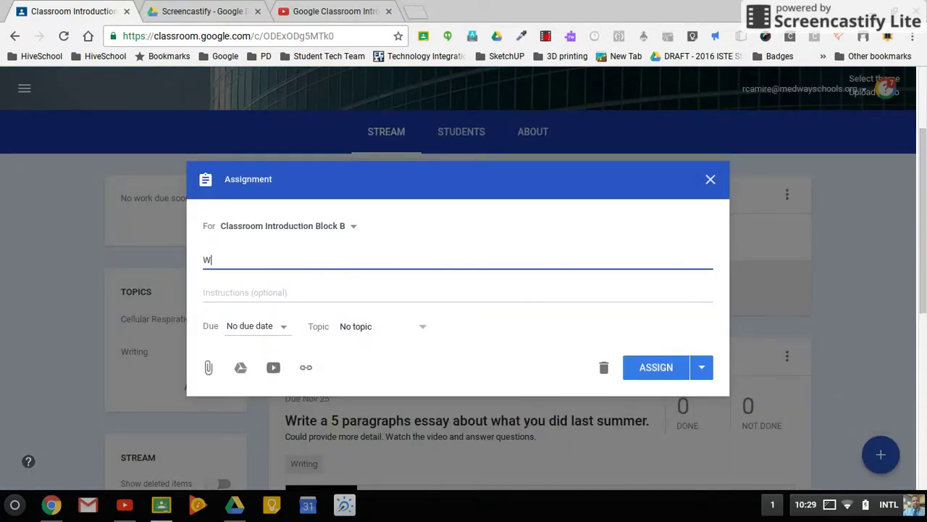
{"action": "type", "text": "gnmenta;lksj"}
{"action": "key", "text": "Tab"}
{"action": "type", "text": ";laksjd;lfk"}
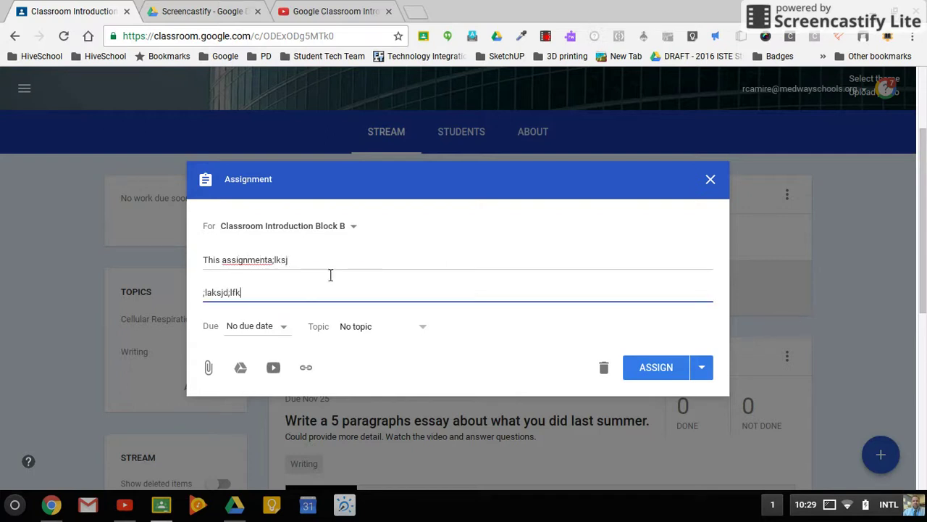
Step: Give the new assignment the existing topic Cellular Respiration, without a due date, and save it as a draft
{"action": "left_click", "coordinate": [265, 328]}
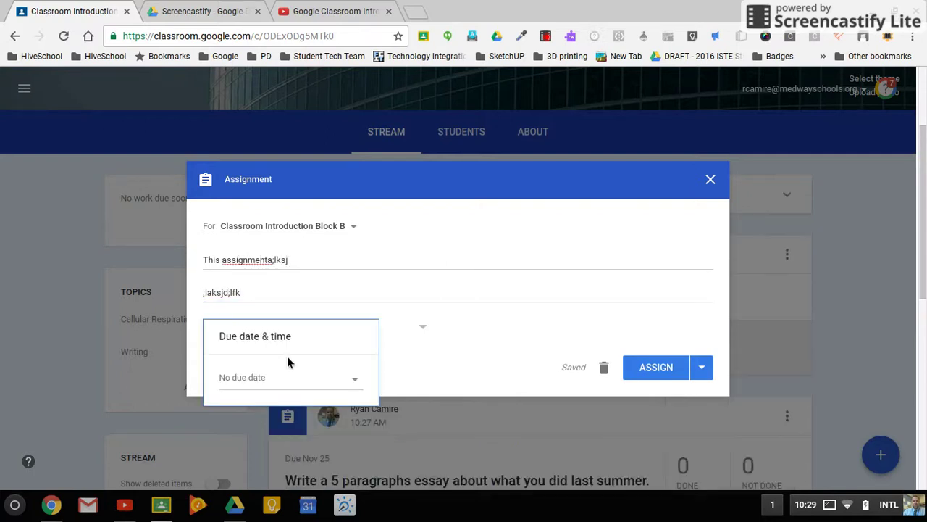
{"action": "left_click", "coordinate": [505, 338]}
{"action": "left_click", "coordinate": [418, 327]}
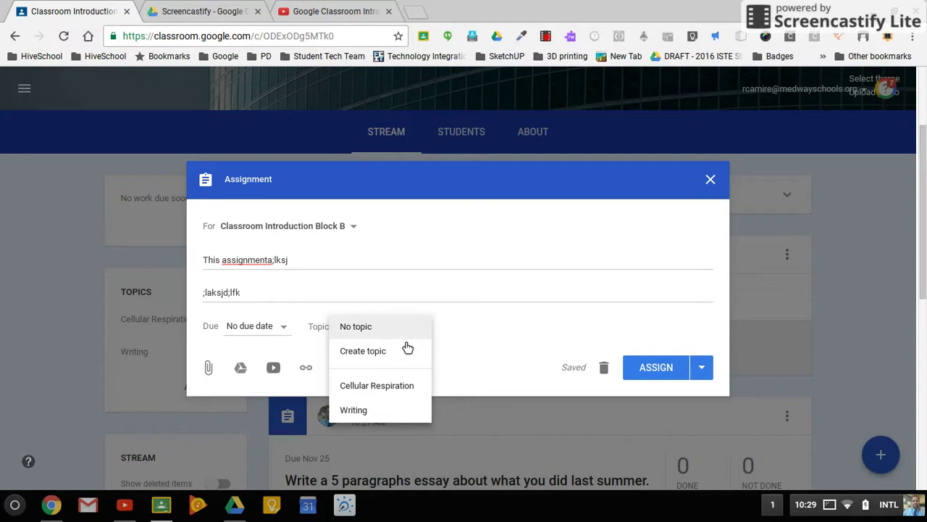
{"action": "left_click", "coordinate": [391, 388]}
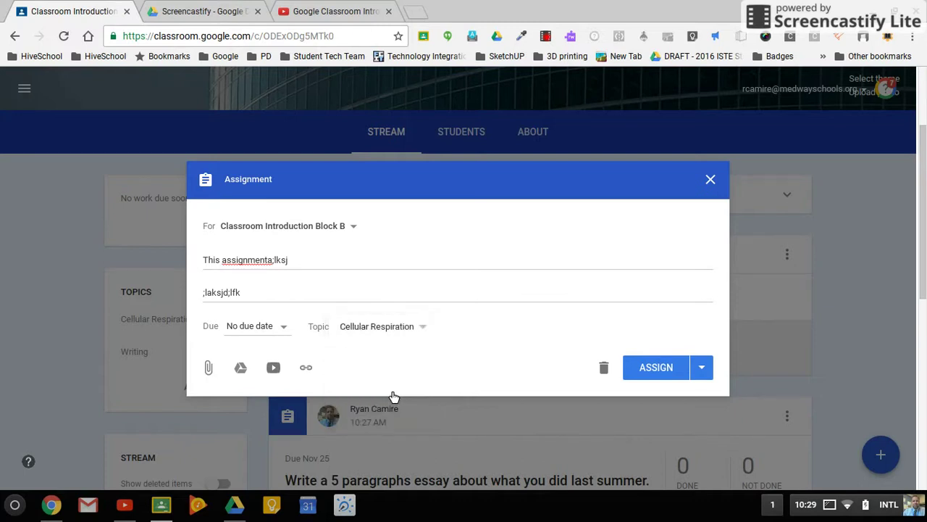
{"action": "left_click", "coordinate": [701, 368]}
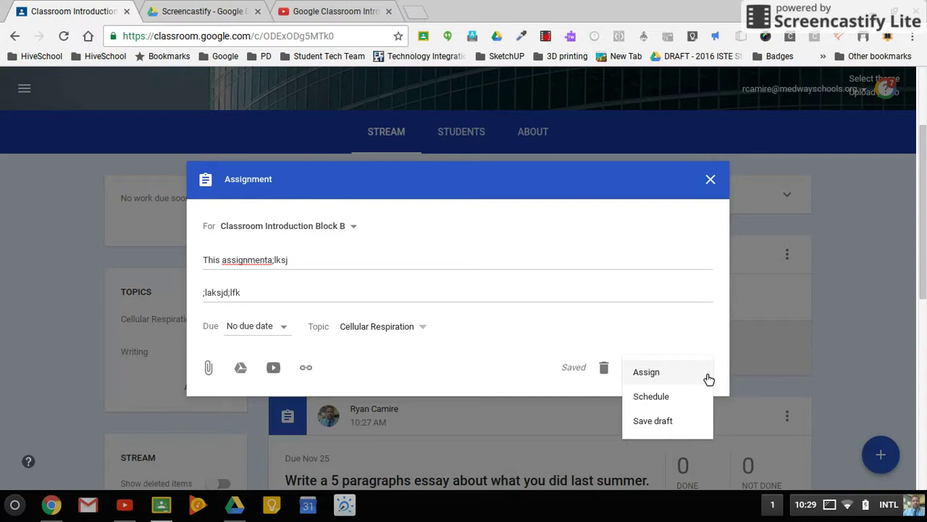
{"action": "left_click", "coordinate": [680, 424]}
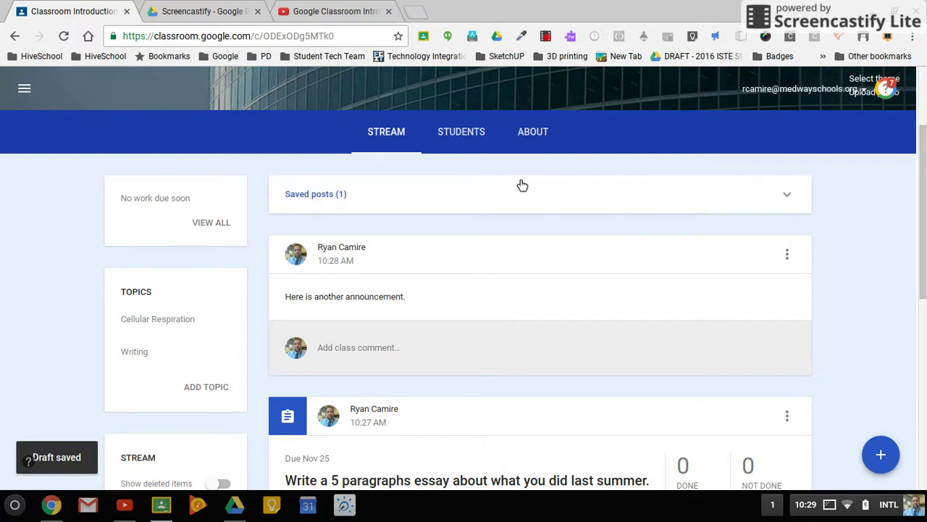
Step: Open the draft assignment "This assignmenta;lksj" from the saved posts and assign it to the class
{"action": "left_click", "coordinate": [798, 208]}
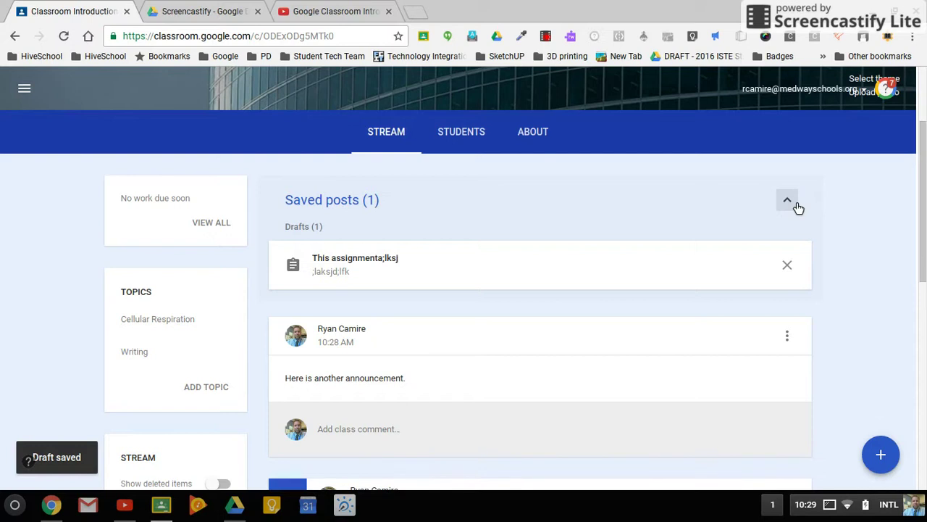
{"action": "left_click", "coordinate": [402, 270]}
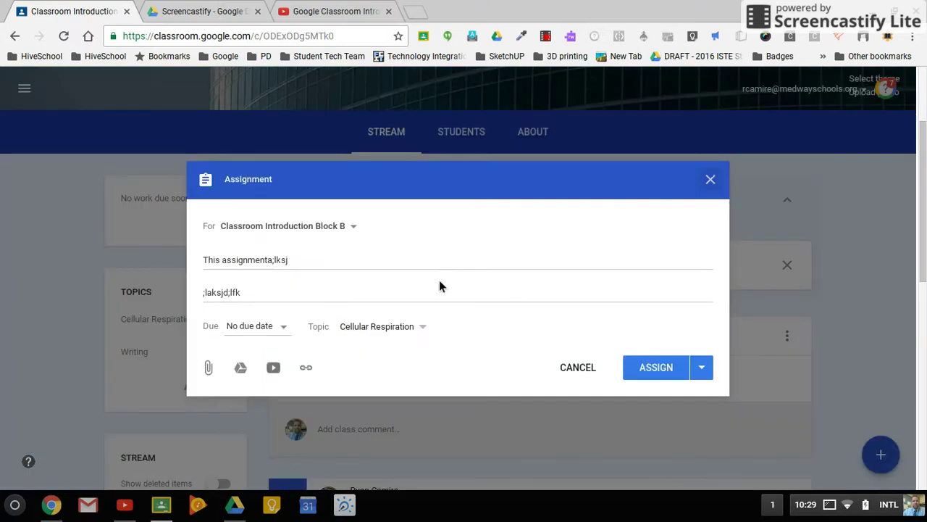
{"action": "left_click", "coordinate": [665, 369]}
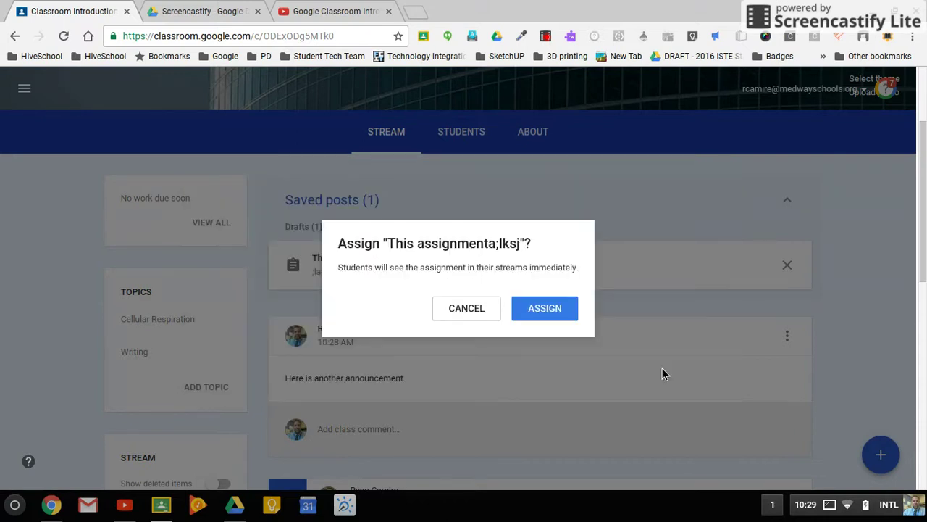
{"action": "left_click", "coordinate": [562, 318]}
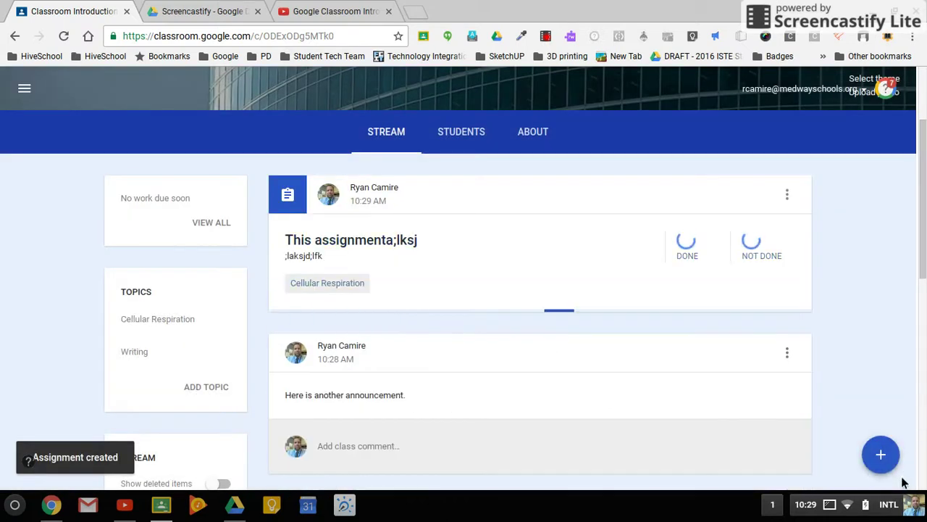
Step: Create a new assignment with the title "asdfsd" and the instructions "asdfsd"
{"action": "mouse_move", "coordinate": [890, 435]}
{"action": "left_click", "coordinate": [883, 357]}
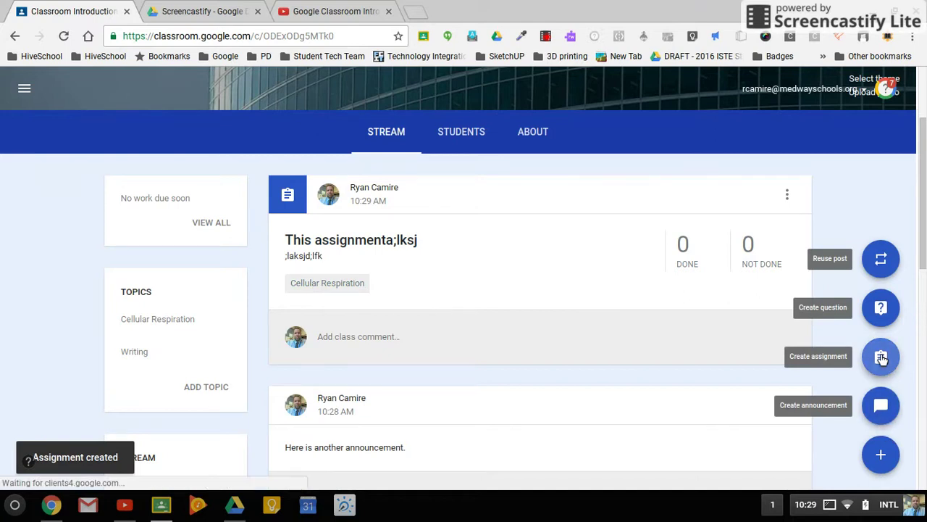
{"action": "left_click", "coordinate": [515, 274]}
{"action": "type", "text": "asdfsd"}
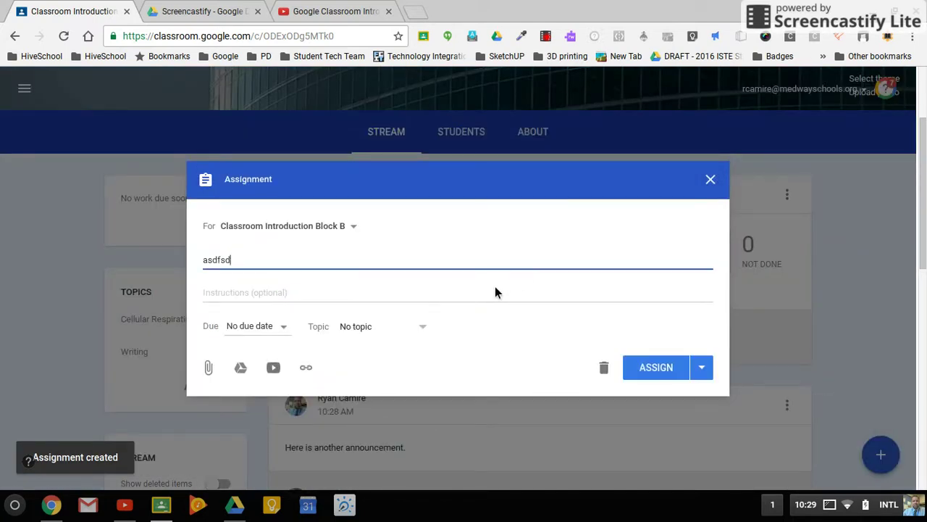
{"action": "left_click", "coordinate": [492, 286]}
{"action": "type", "text": "asdfsd"}
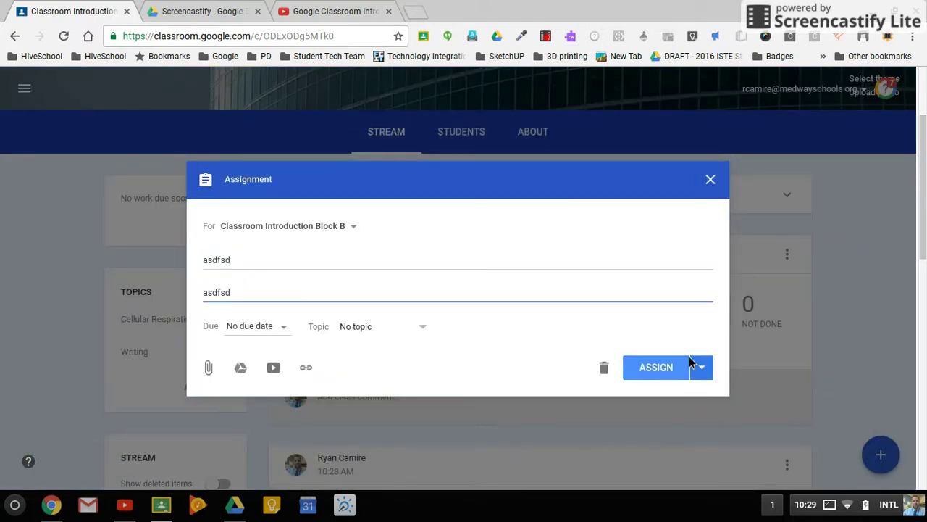
Step: Schedule the "asdfsd" assignment to post on Nov 24, 2016 at 9:03 AM
{"action": "left_click", "coordinate": [702, 369]}
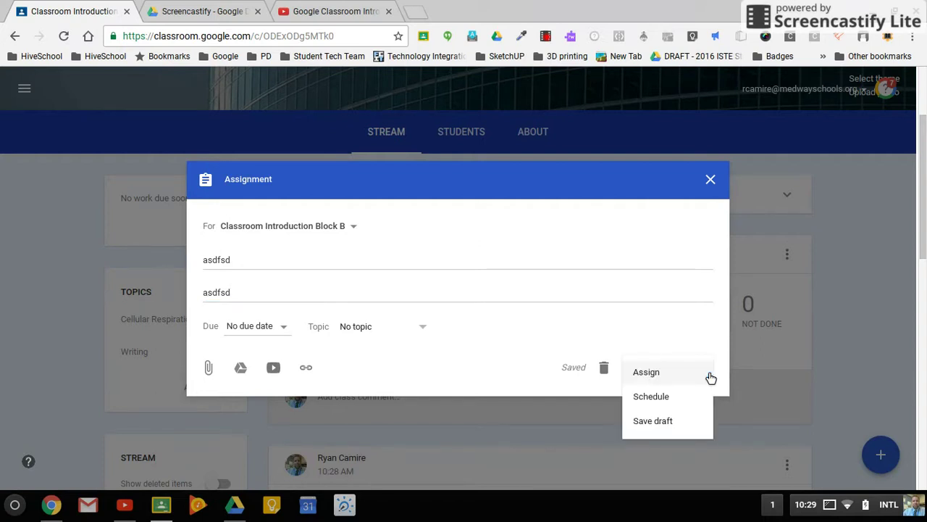
{"action": "left_click", "coordinate": [651, 396]}
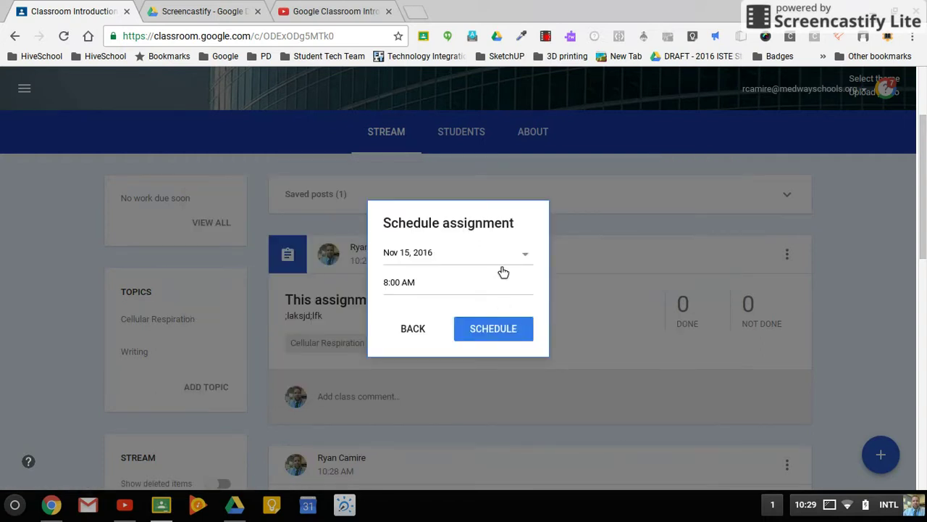
{"action": "left_click", "coordinate": [529, 258]}
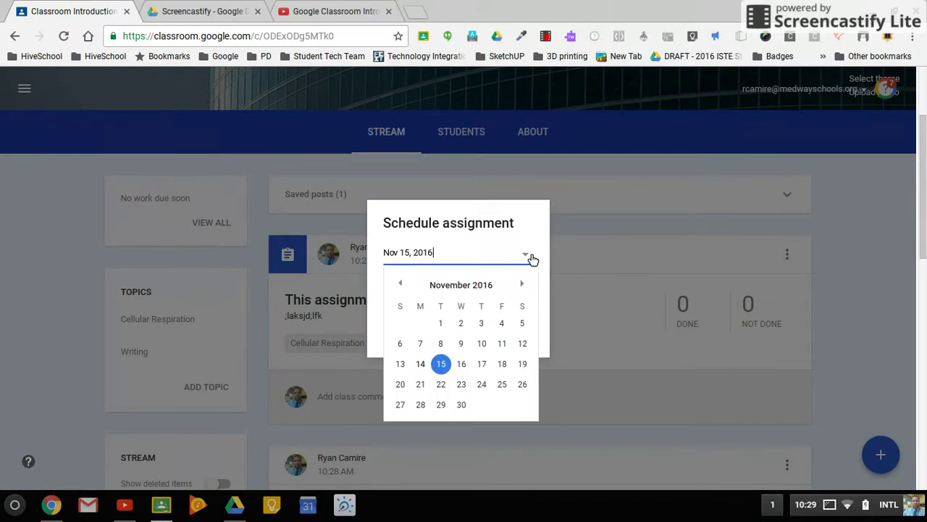
{"action": "left_click", "coordinate": [484, 386]}
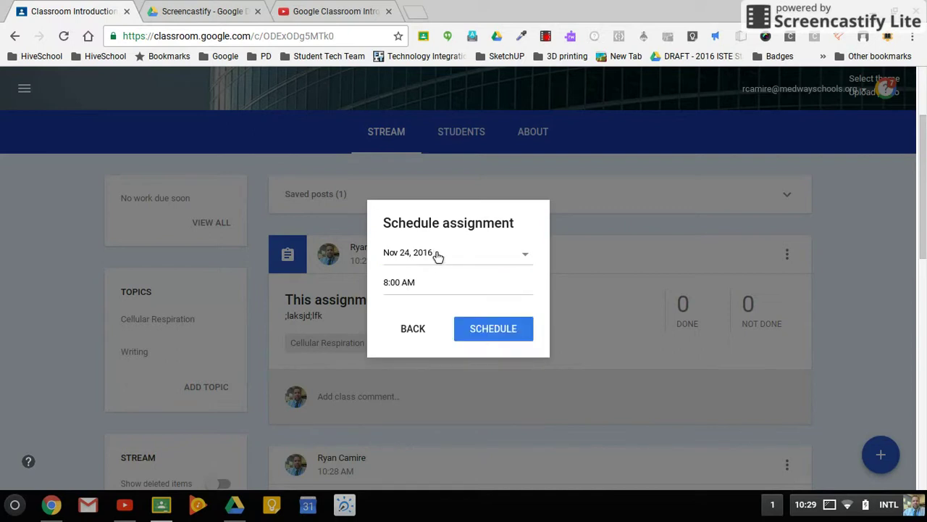
{"action": "left_click", "coordinate": [394, 293]}
{"action": "type", "text": "9:03 am"}
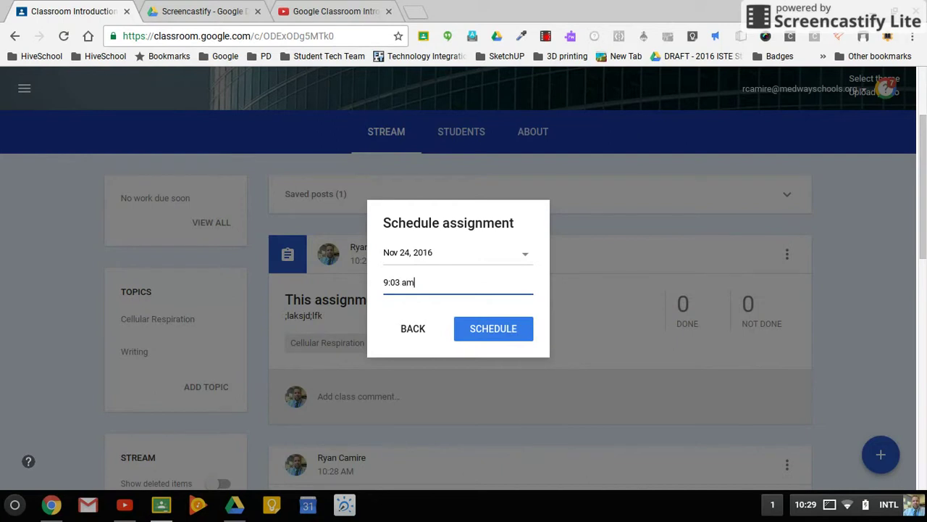
{"action": "left_click", "coordinate": [482, 330]}
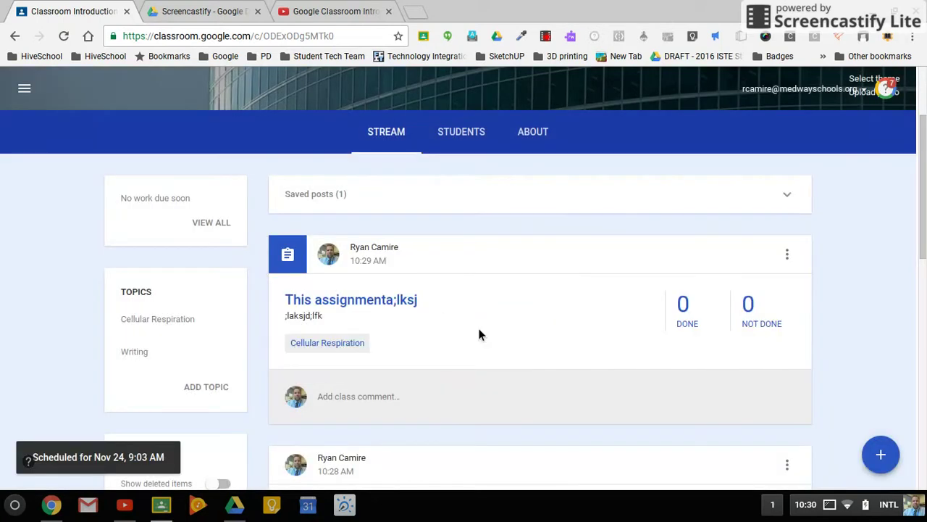